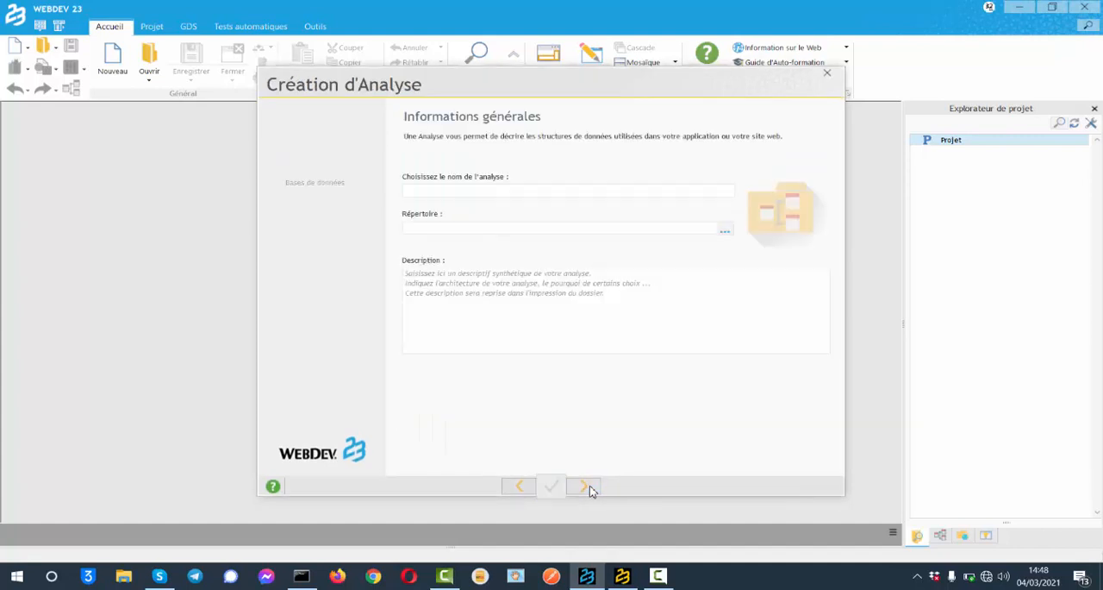
click(586, 487)
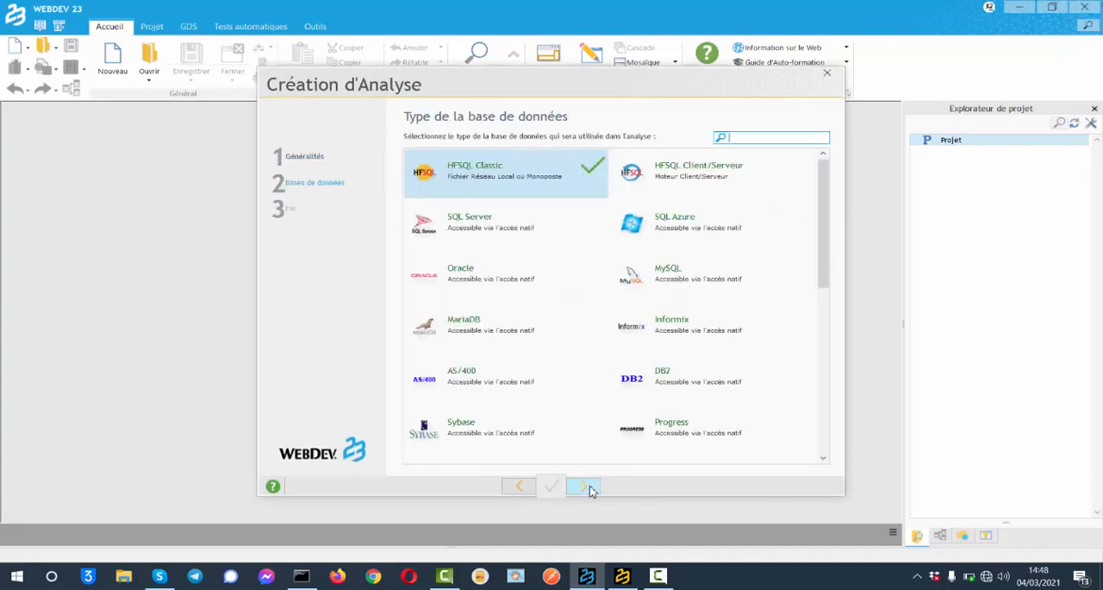
Step: Choose HFSQL Client/Serveur as the analysis database type, keep the connection name MaConnexion1 and opt to enter the advanced connection parameters
click(729, 174)
click(585, 488)
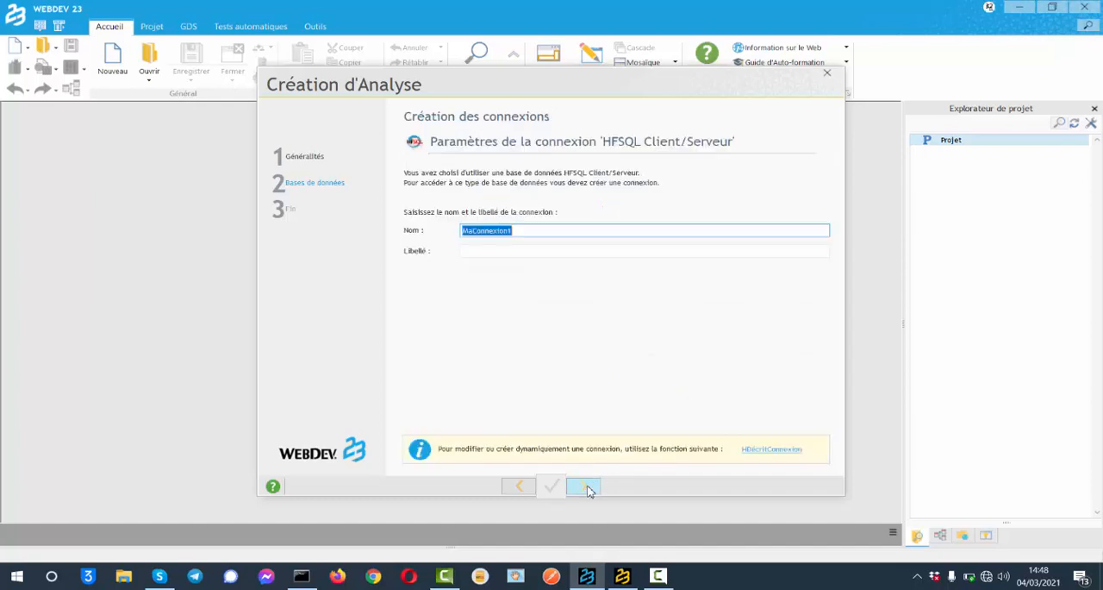
click(590, 490)
click(651, 224)
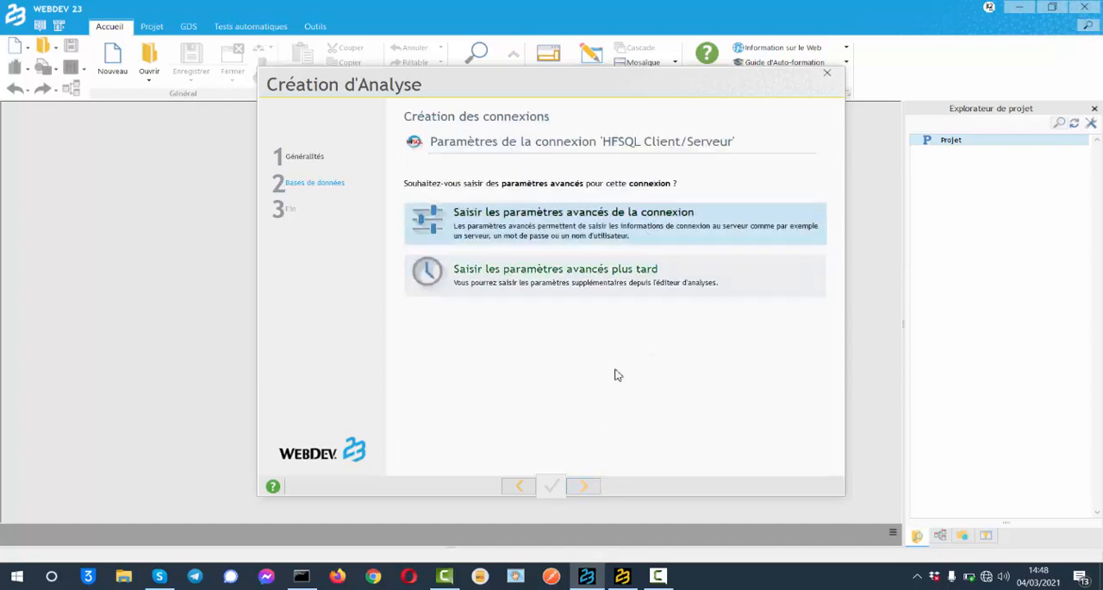
click(584, 487)
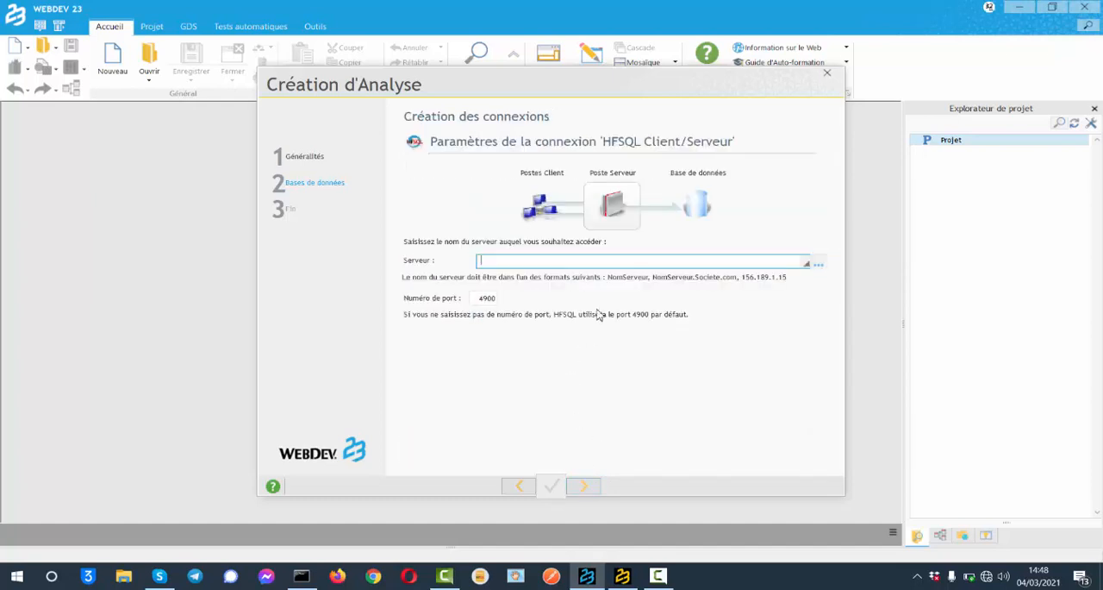
Step: Set the connection's server to the local loopback address on port 4900 and enter the server account's user name and password
text(1)
click(807, 263)
click(809, 268)
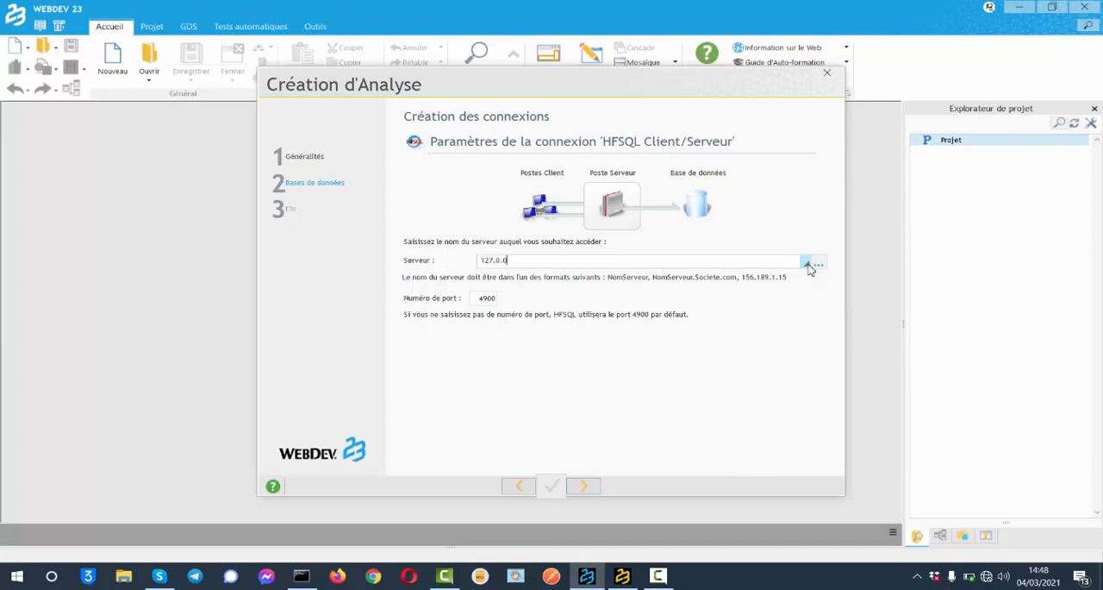
key(Return)
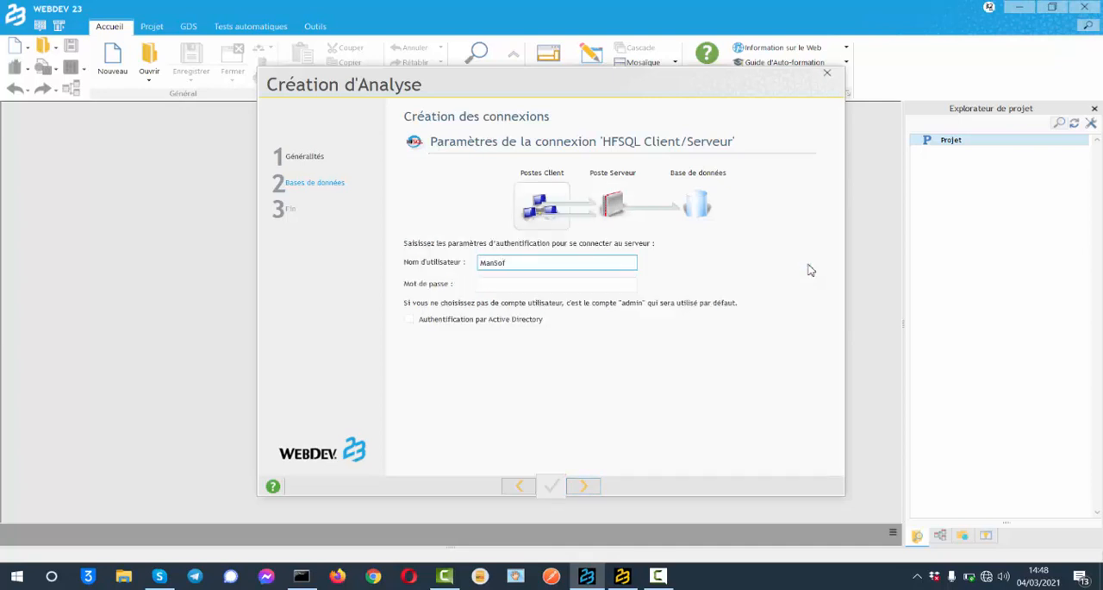
key(Tab)
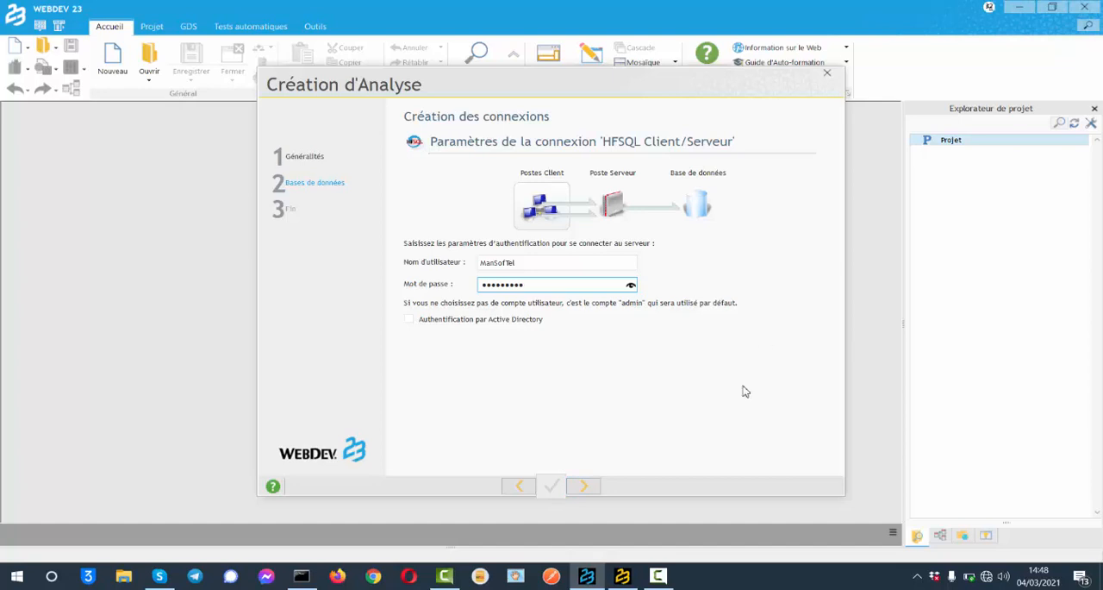
click(584, 487)
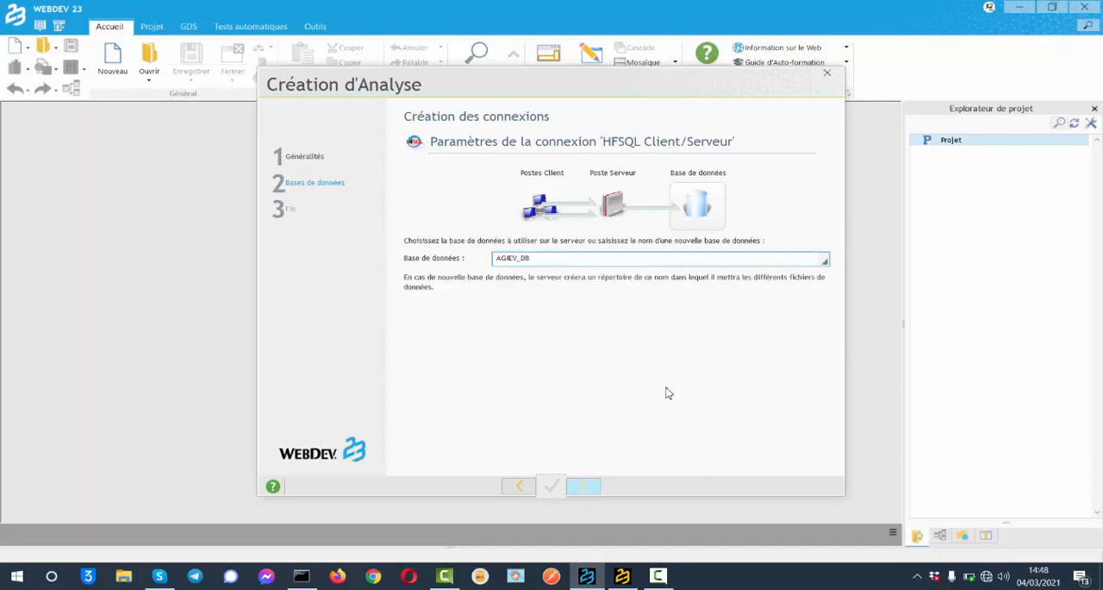
Step: Enter a new database name beginning with DB_T for the connection and complete the analysis creation
double_click(588, 256)
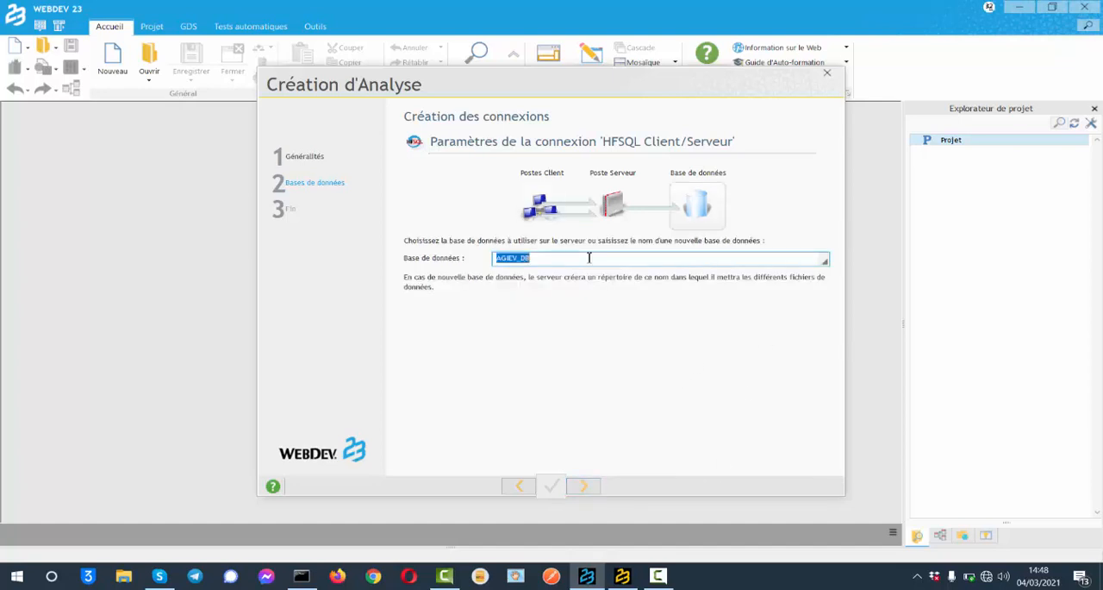
text(DB_Tuto)
click(595, 487)
click(590, 487)
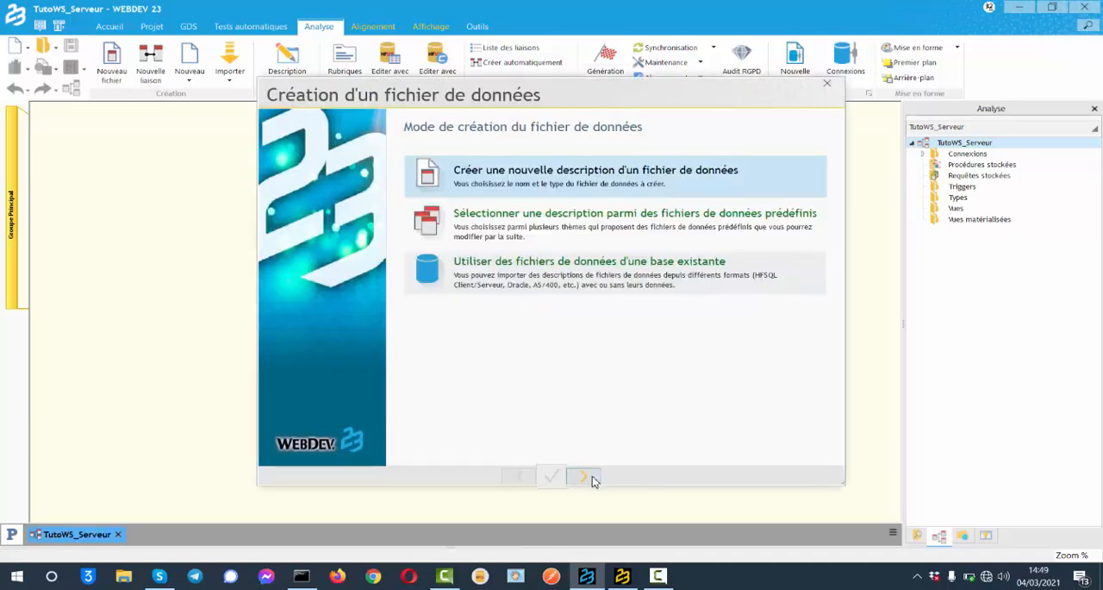
Step: Create a new HFSQL Client/Serveur data file named Tuto_Utilisateurs with an 8-byte automatic identifier
click(583, 477)
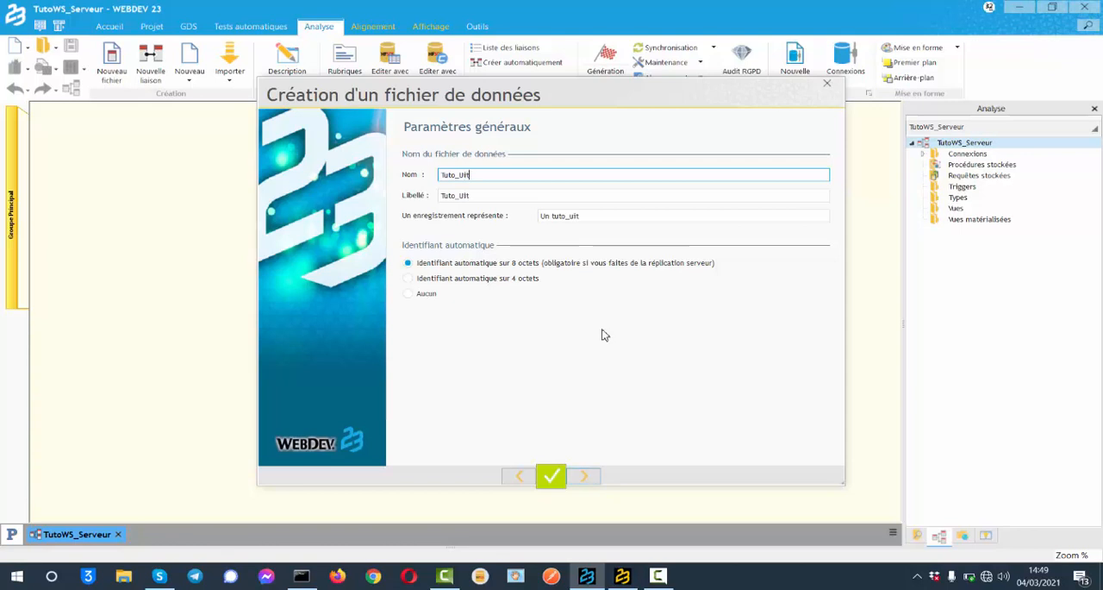
text(ilisateurs)
click(593, 480)
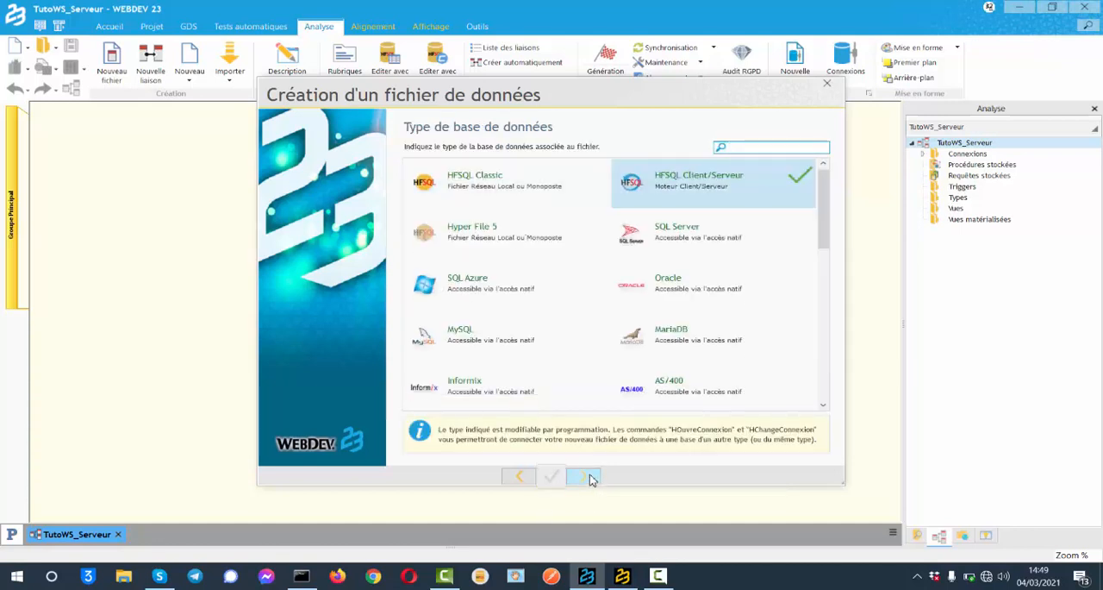
click(593, 480)
click(592, 479)
click(591, 479)
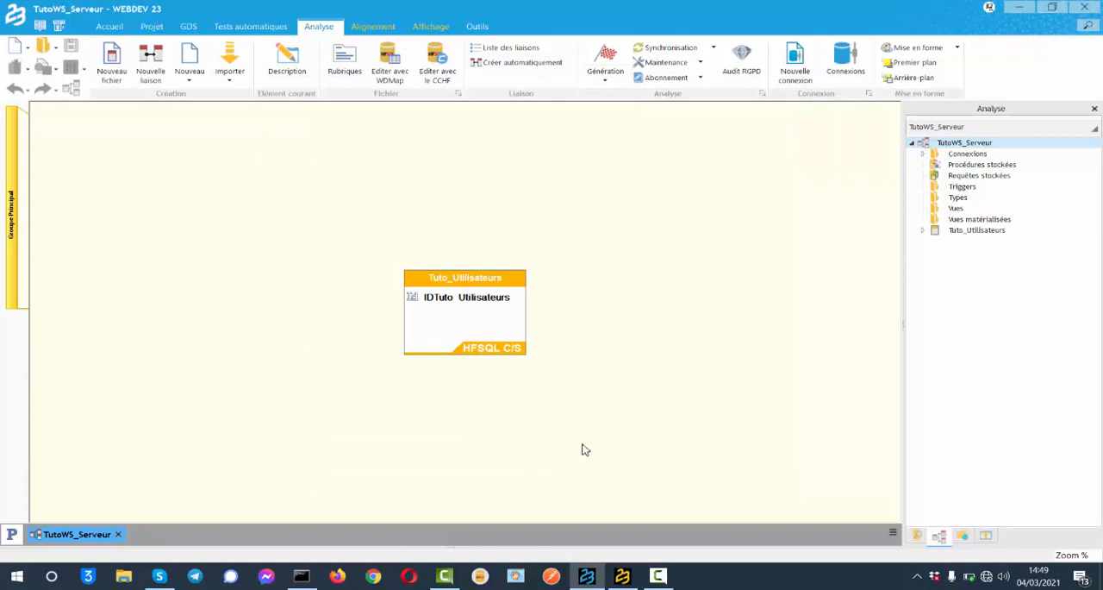
Step: Add the text items Nom, PNom, Tel and Email, each with size 50, to the Tuto_Utilisateurs data file
double_click(457, 295)
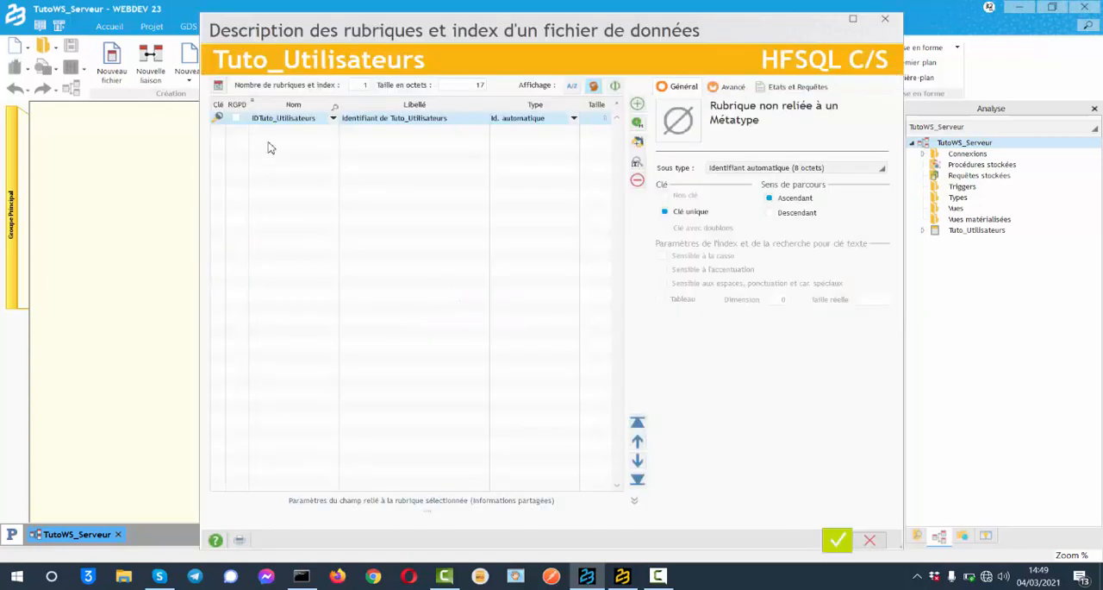
click(264, 132)
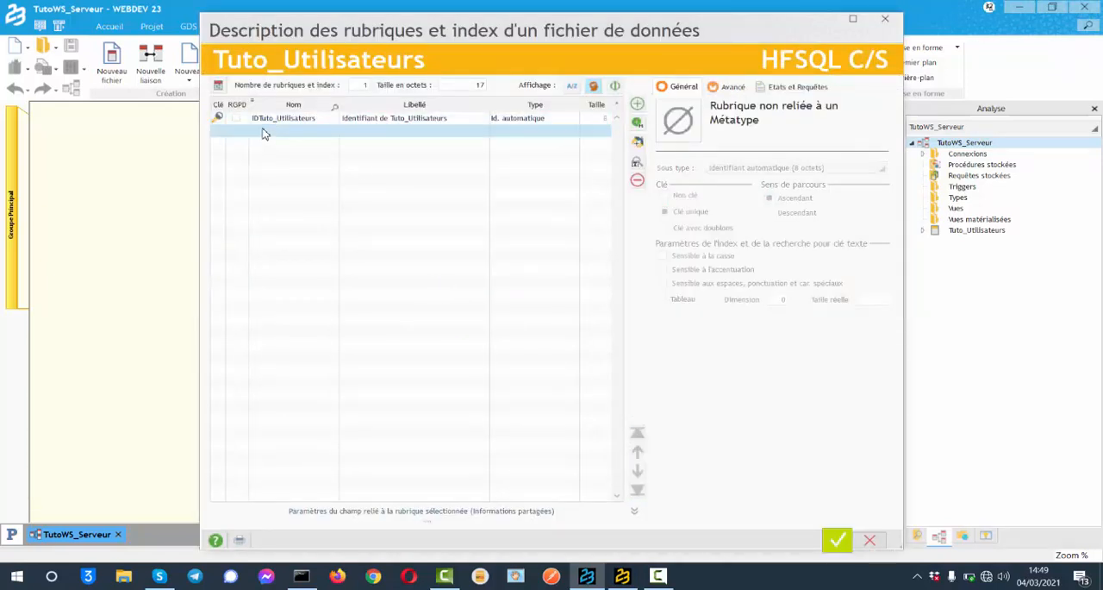
click(264, 132)
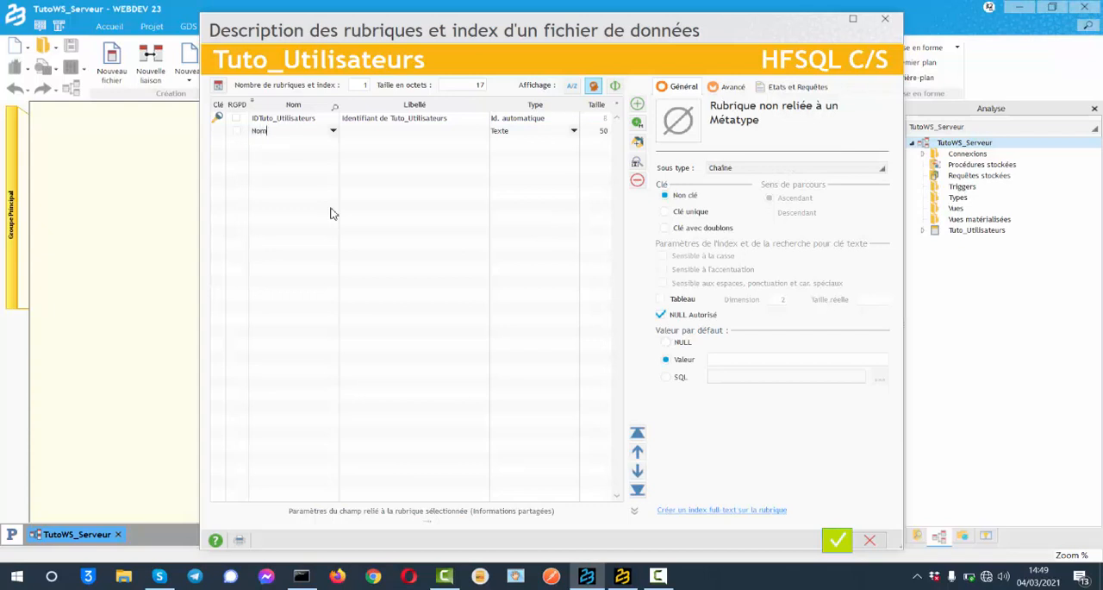
click(598, 131)
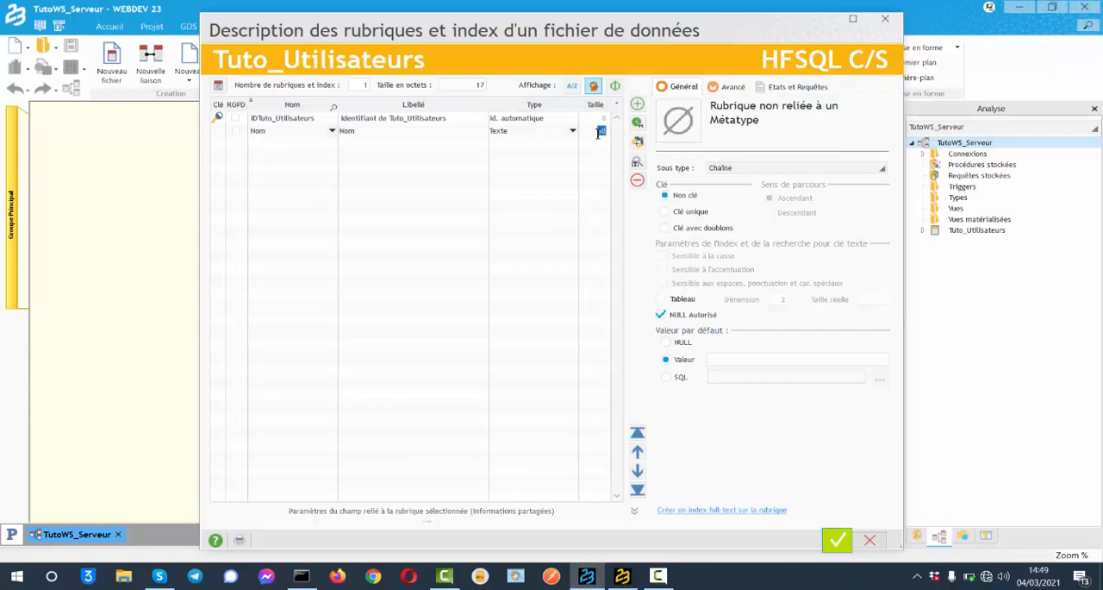
click(254, 145)
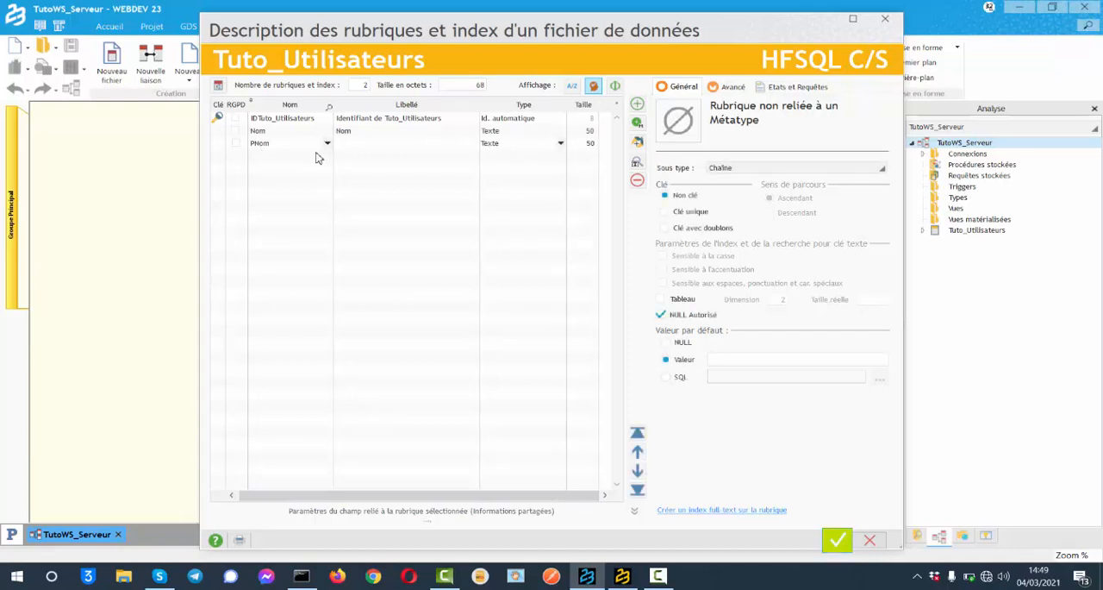
click(270, 159)
click(269, 176)
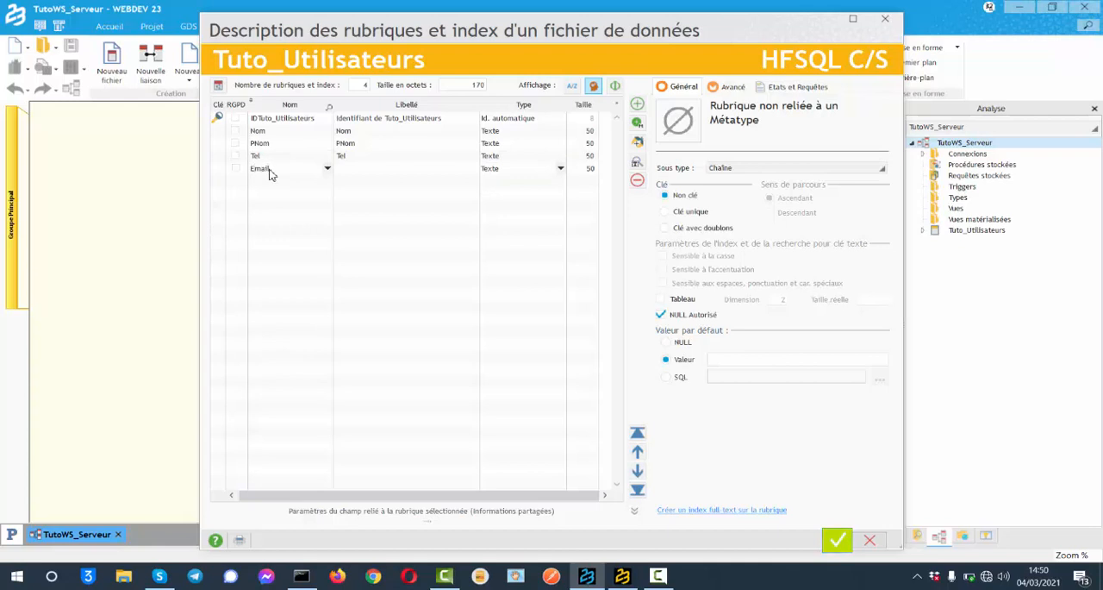
Step: Add a Date_Heure item of type Horodatage, stamped at creation and using UTC time
click(265, 190)
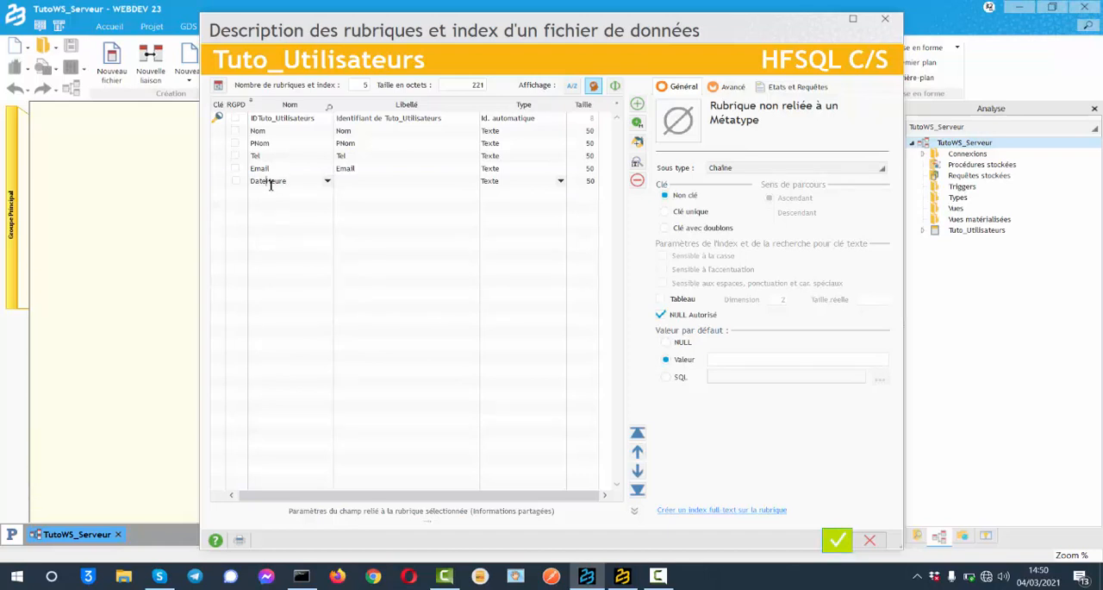
click(268, 182)
text(_)
click(561, 184)
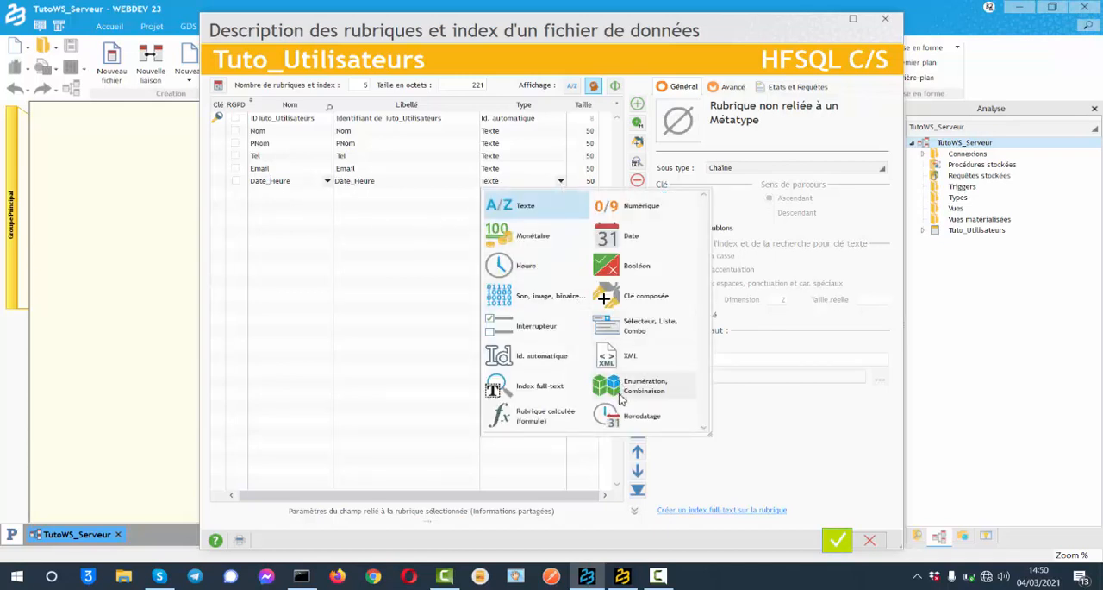
click(652, 415)
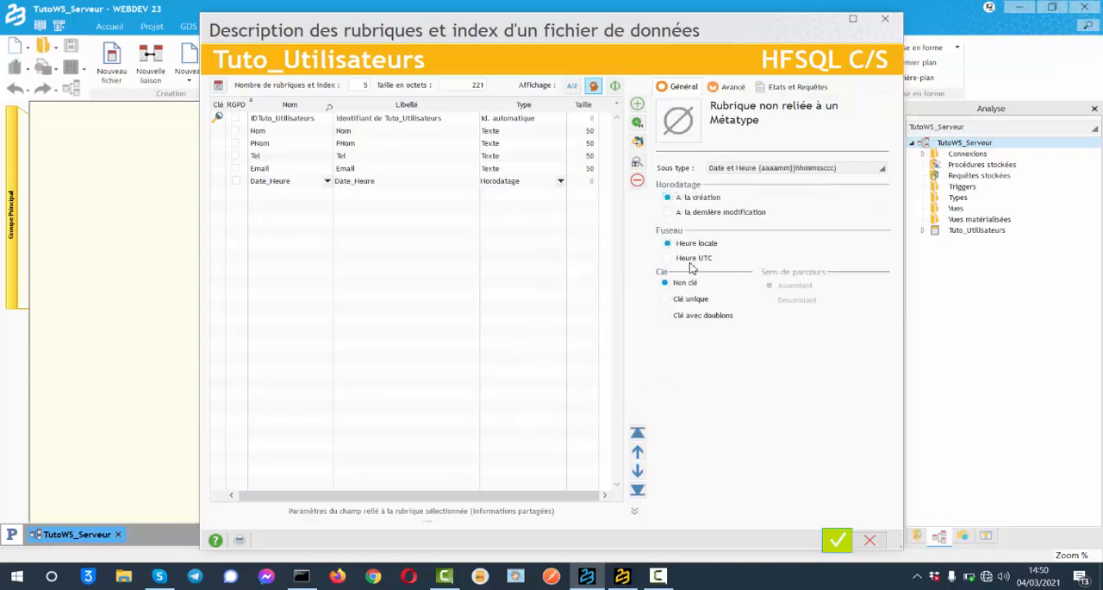
click(700, 256)
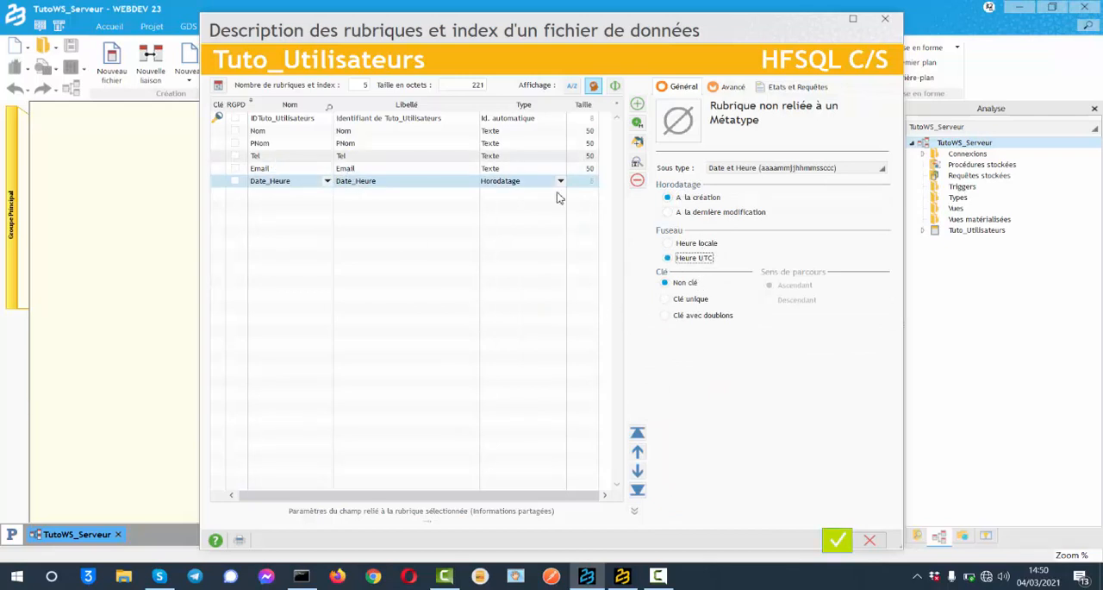
Step: Create a composite key from the Nom, PNom and Tel items
click(637, 142)
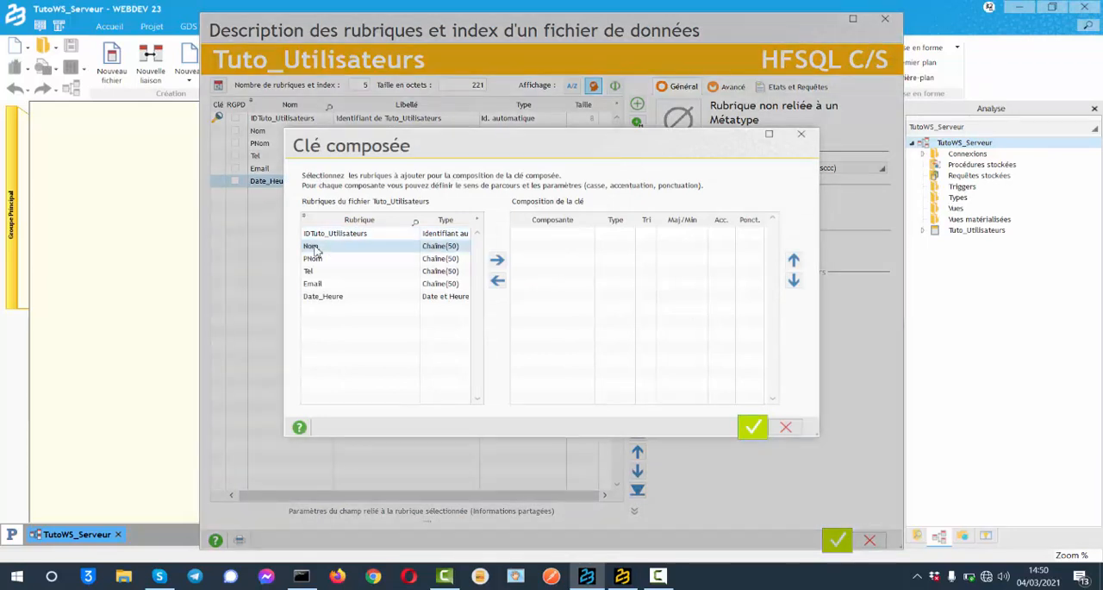
click(497, 260)
click(317, 258)
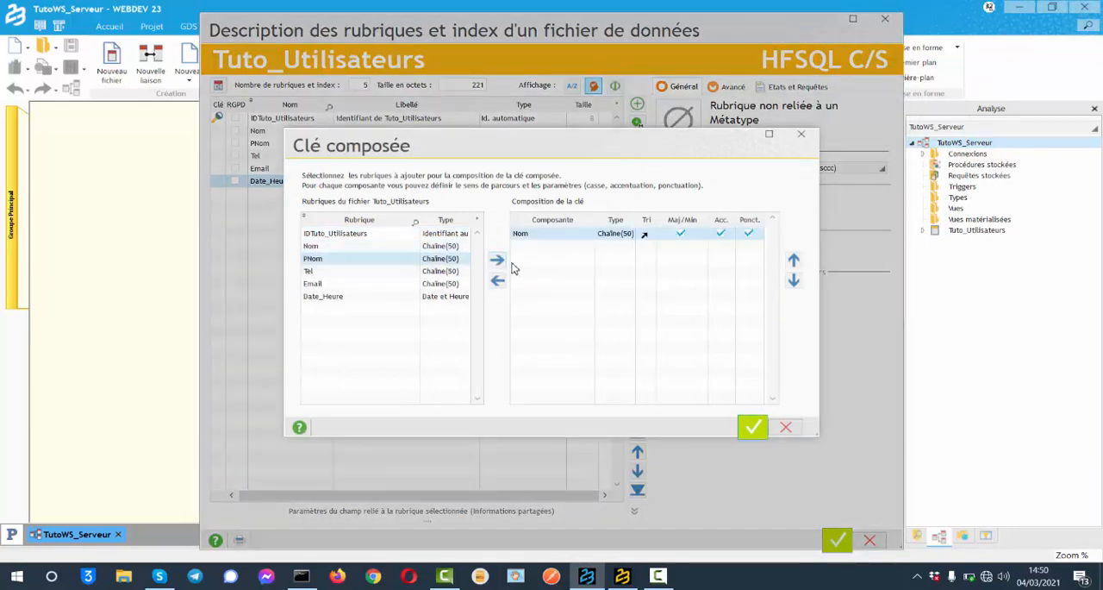
click(497, 259)
click(309, 271)
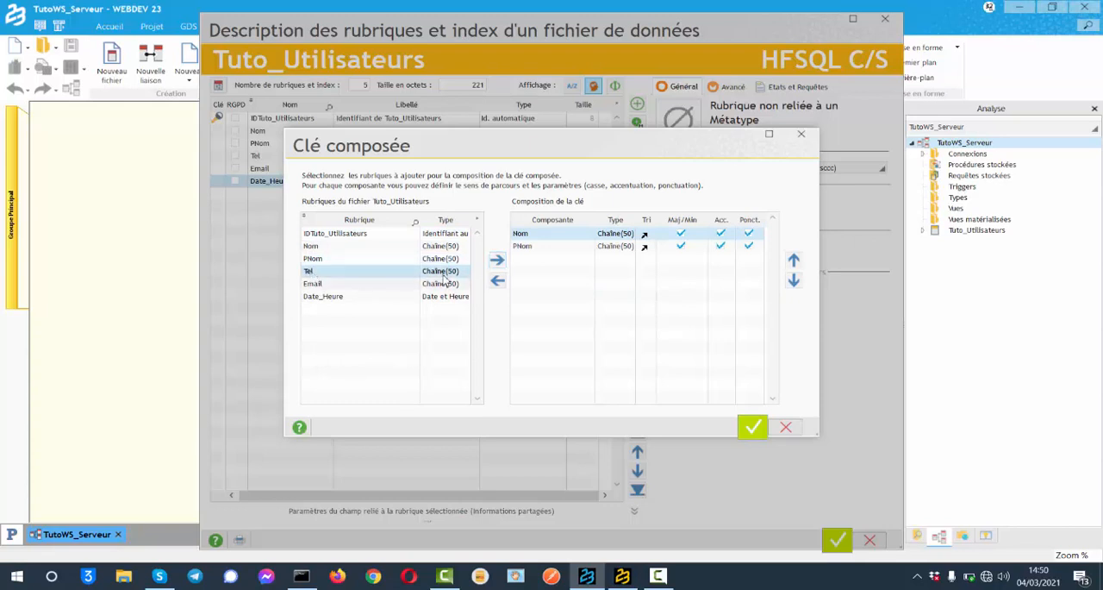
click(497, 259)
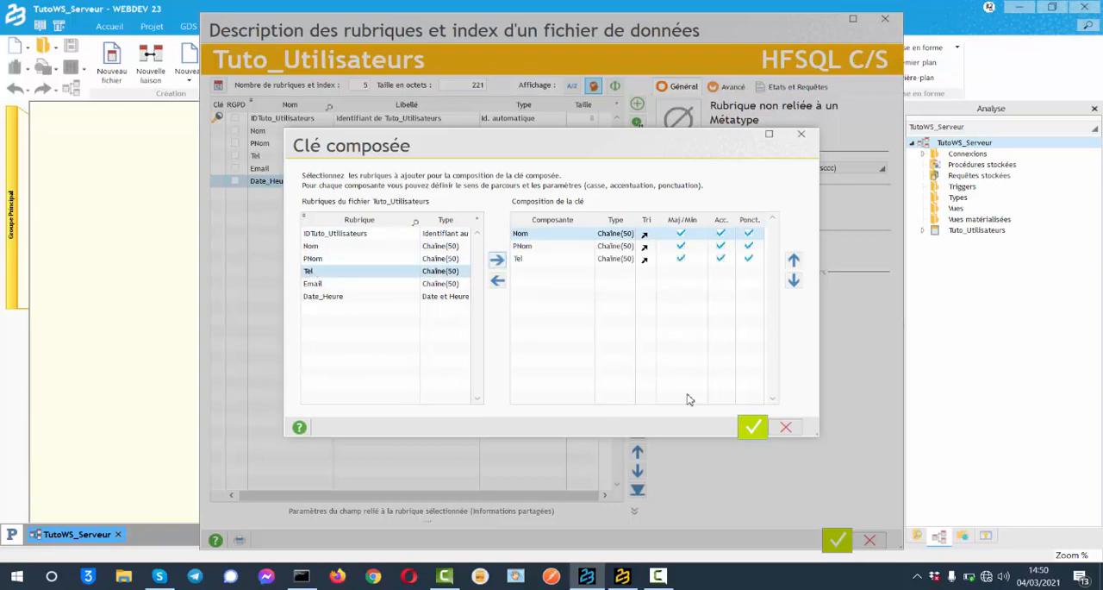
click(753, 427)
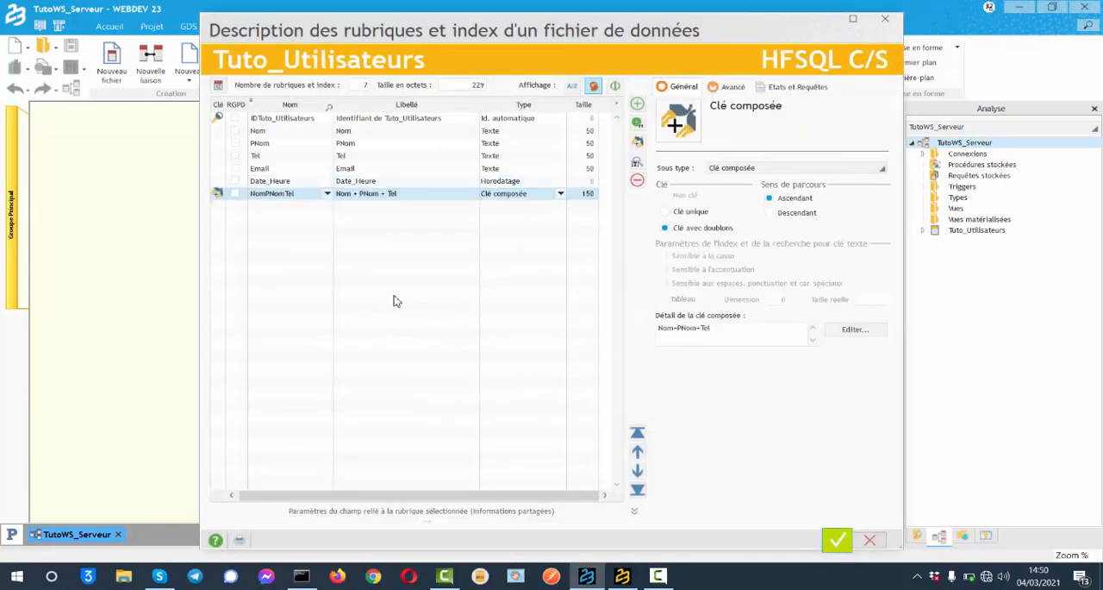
Step: Make the Tel and Email items keys with duplicates, applying the Tel change to the composite key
click(272, 157)
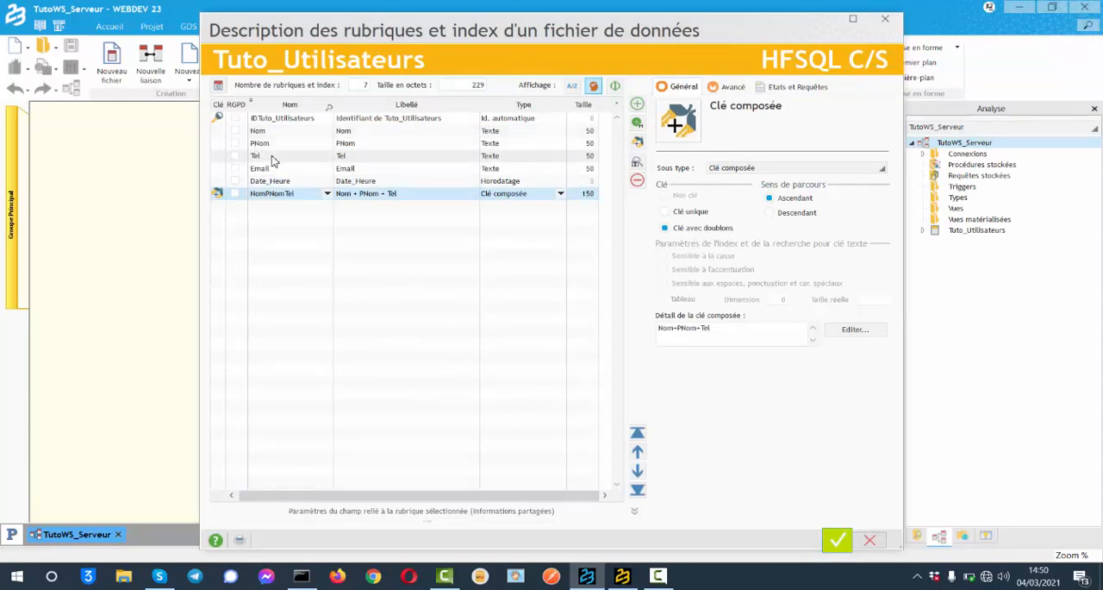
click(690, 231)
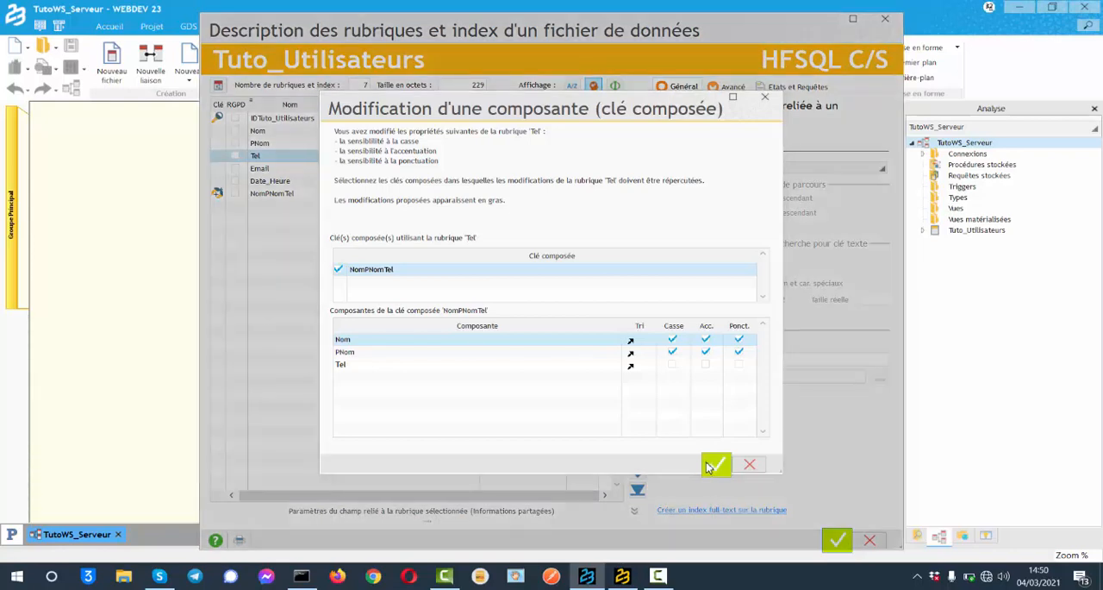
click(716, 464)
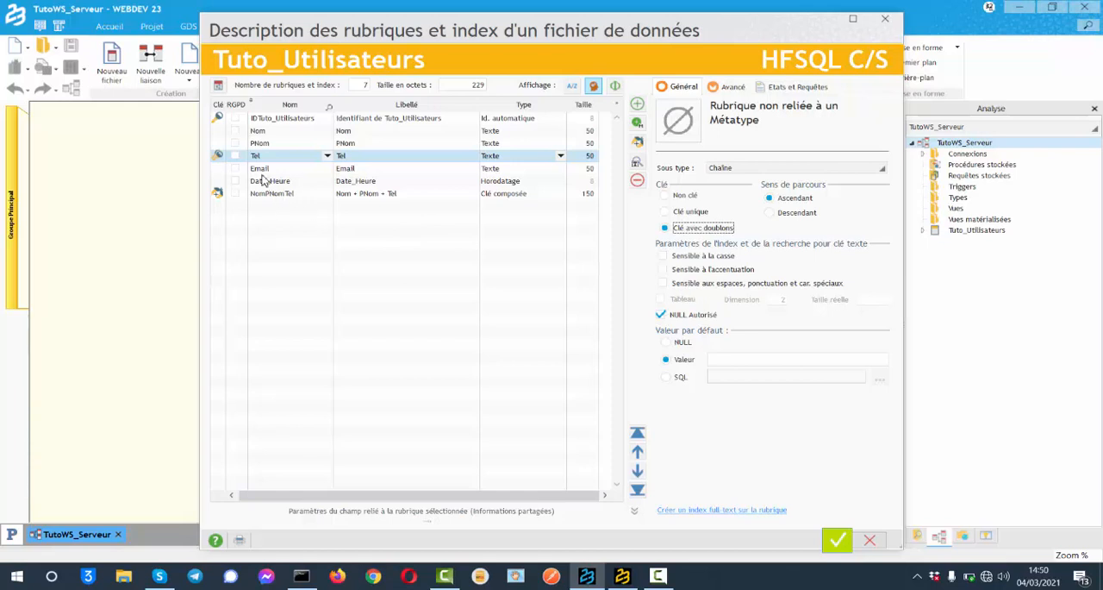
click(261, 169)
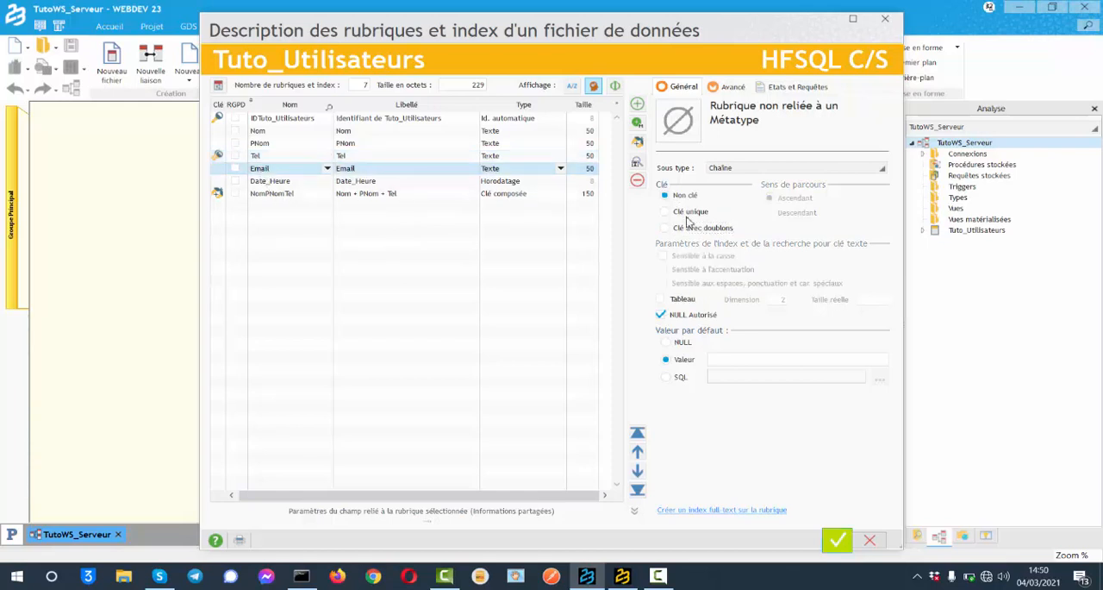
key(space)
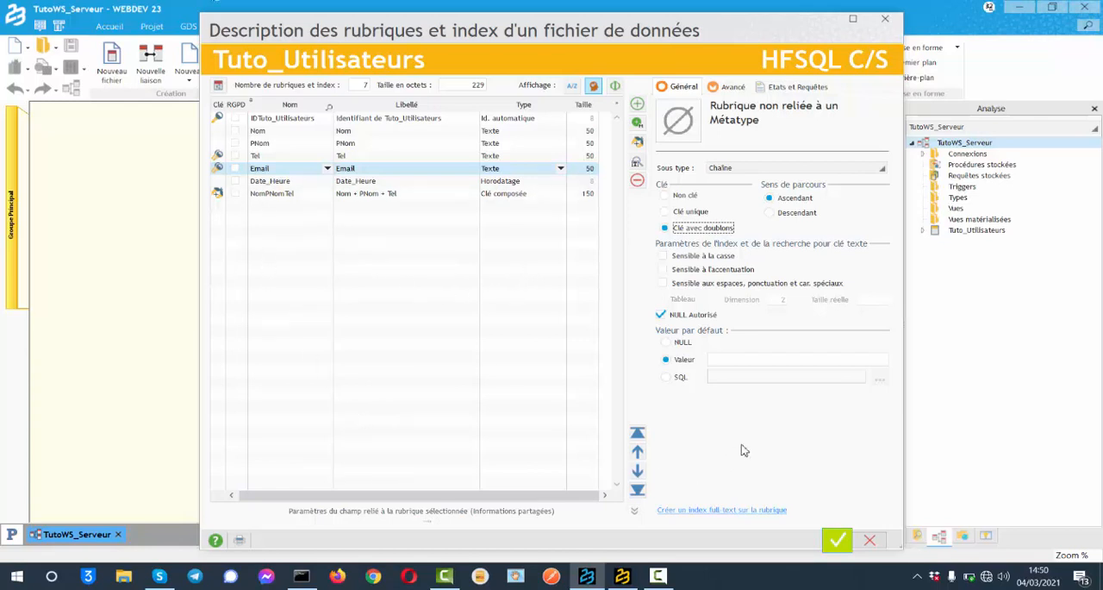
Step: Validate the item description of Tuto_Utilisateurs and dismiss the save dialog for ProcéduresServeur
drag(803, 521, 796, 475)
click(833, 492)
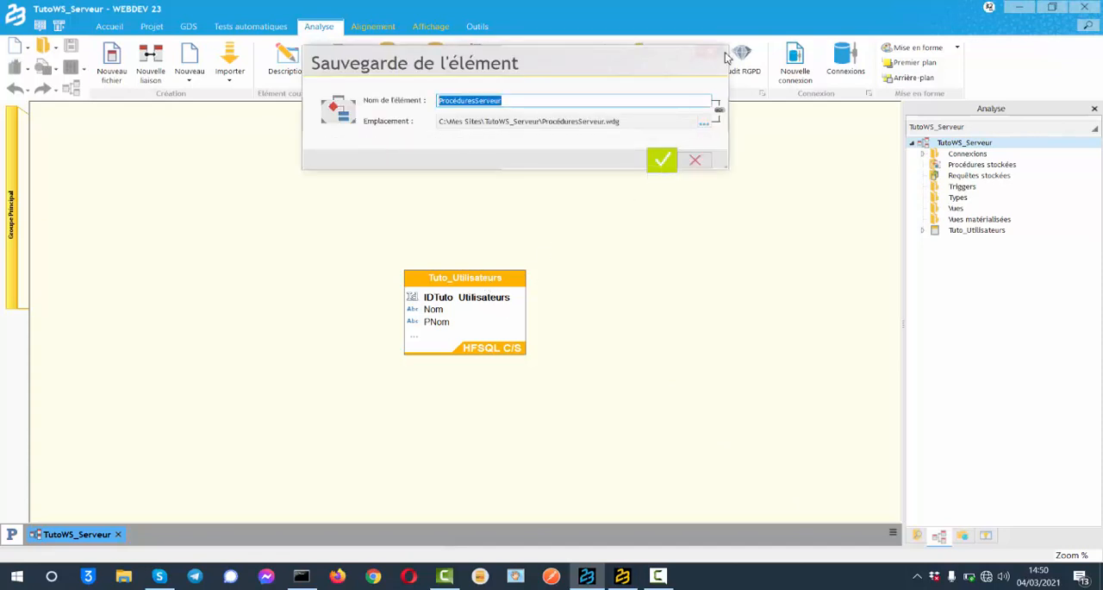
click(712, 54)
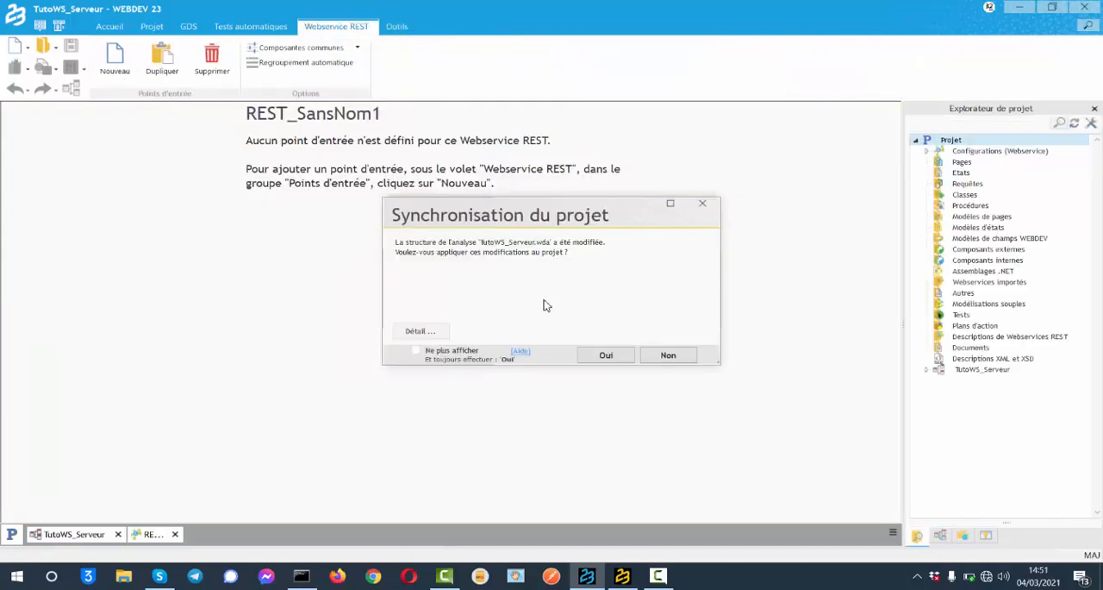
Step: Apply the analysis changes to the project, save the REST_SansNom1 description, and close it without creating an entry point
click(606, 355)
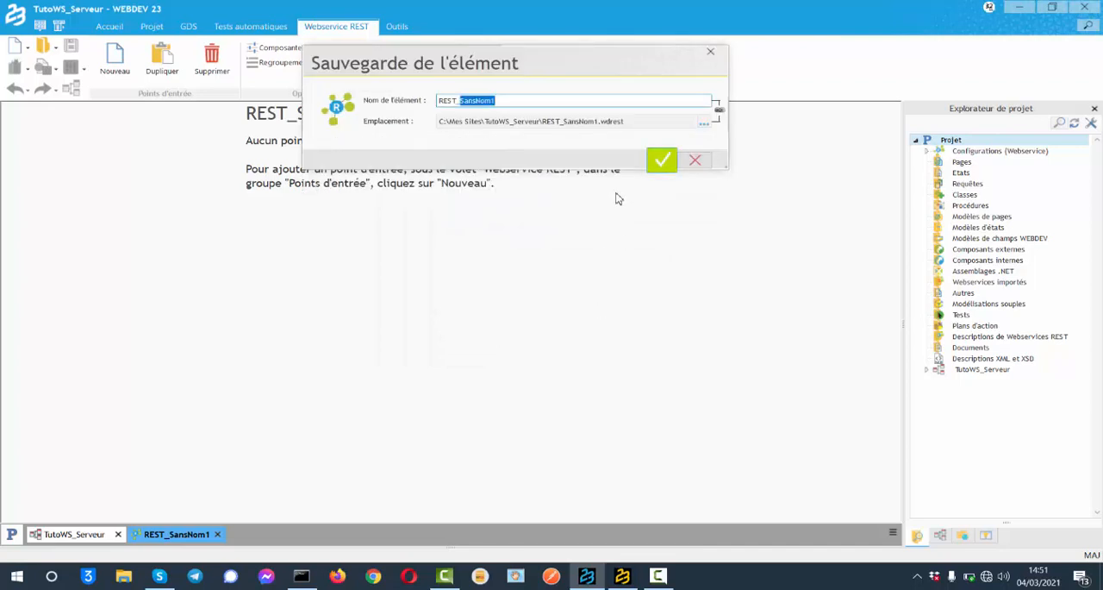
click(655, 164)
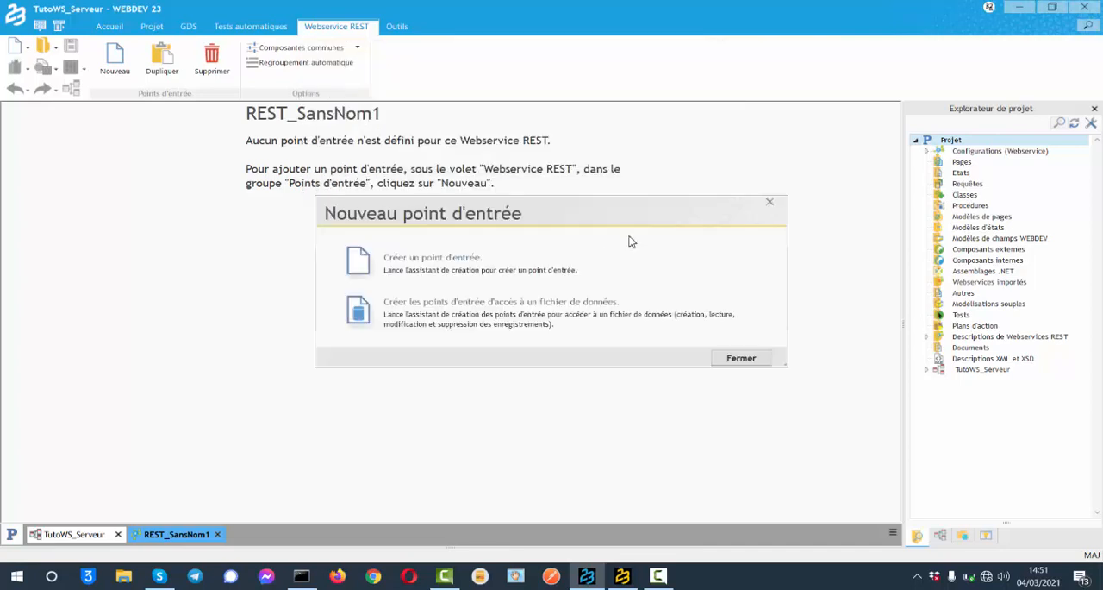
click(769, 205)
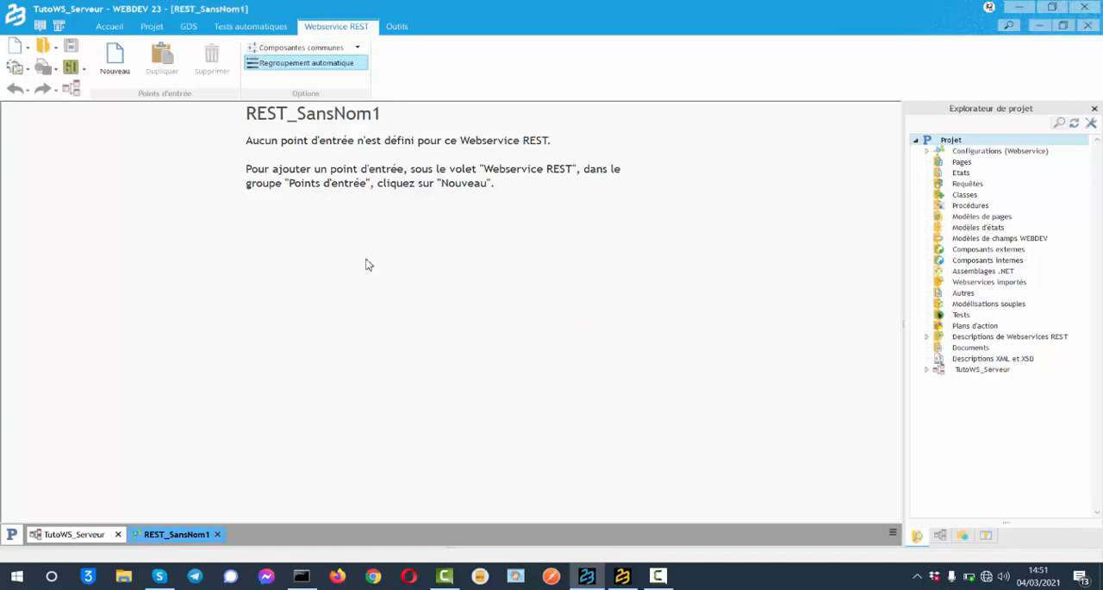
click(218, 533)
Step: Move the Tuto_Utilisateurs file higher in the TutoWS_Serveur analysis diagram
click(86, 534)
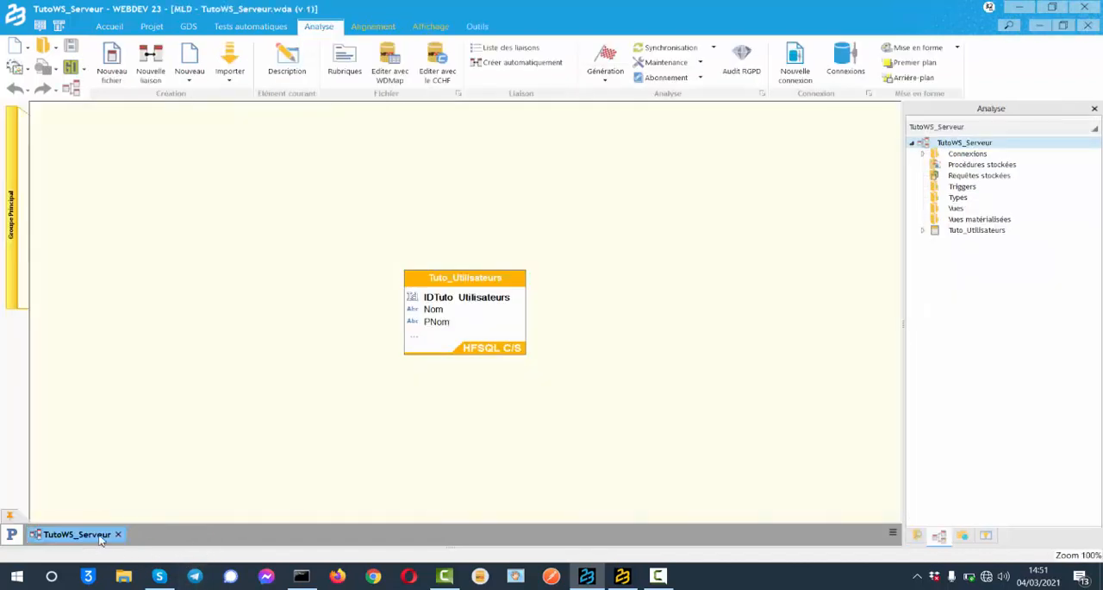
click(469, 280)
drag(470, 280, 451, 169)
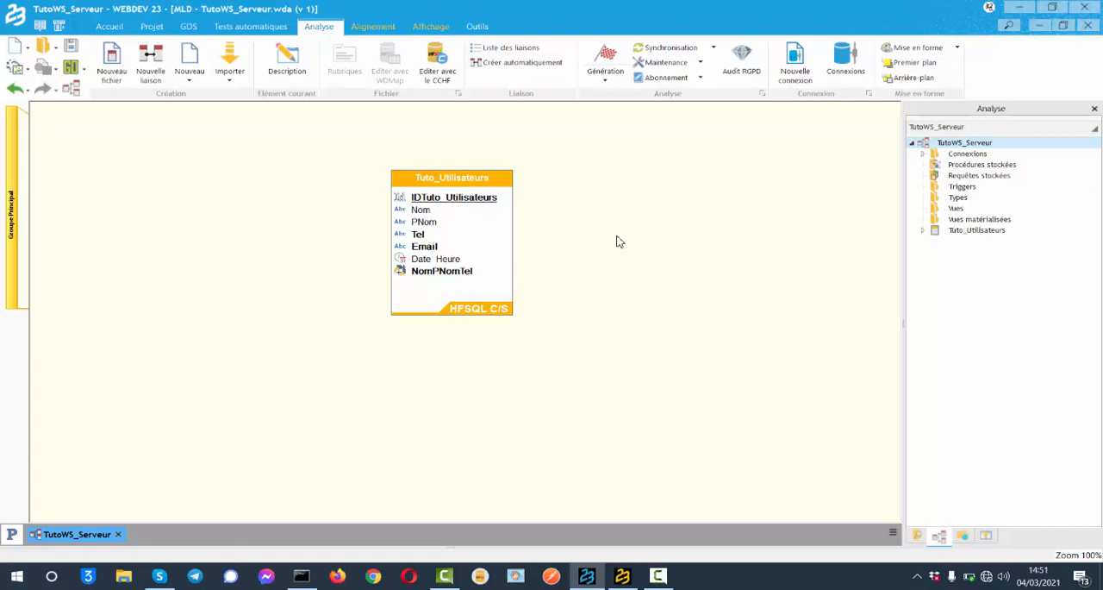
Step: Create a new data file description named Tuto_Organisme with an 8-byte automatic identifier, using the existing MaConnexion1 connection
click(111, 69)
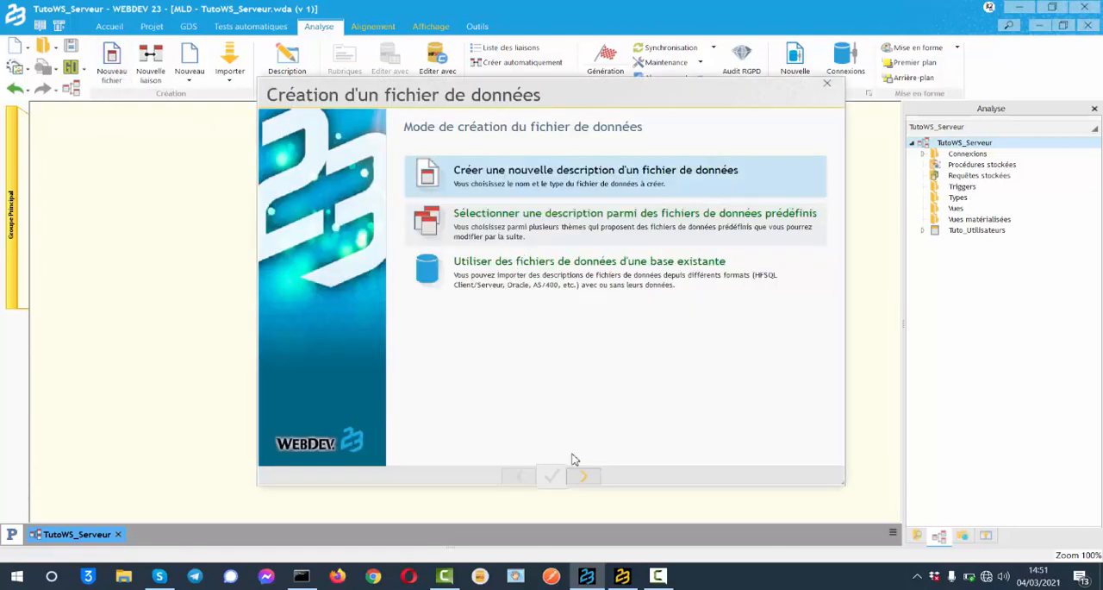
click(583, 476)
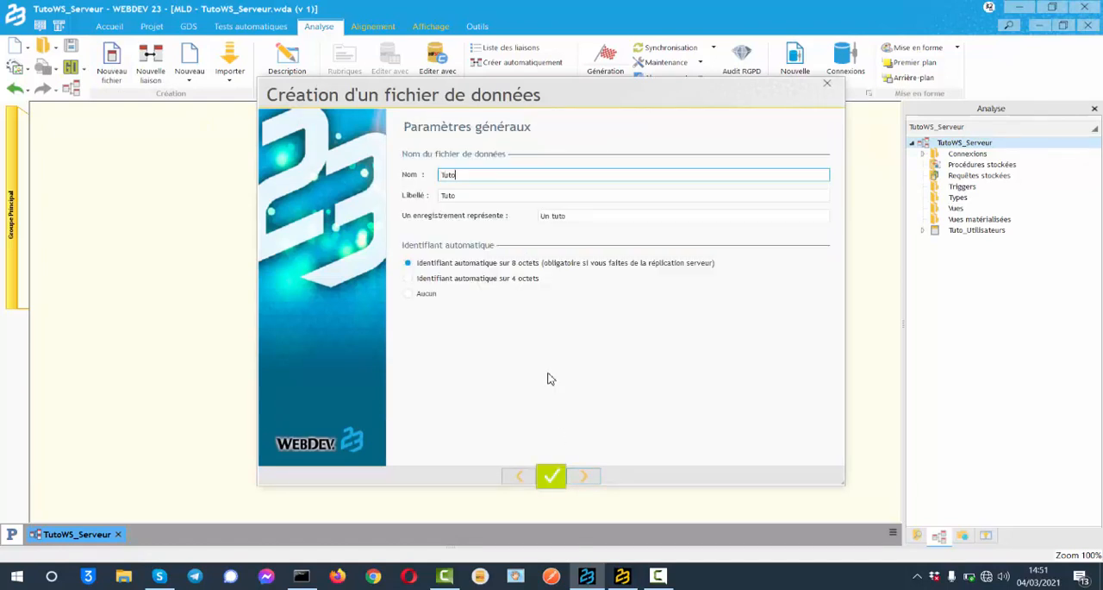
text(Tuto_Organisme)
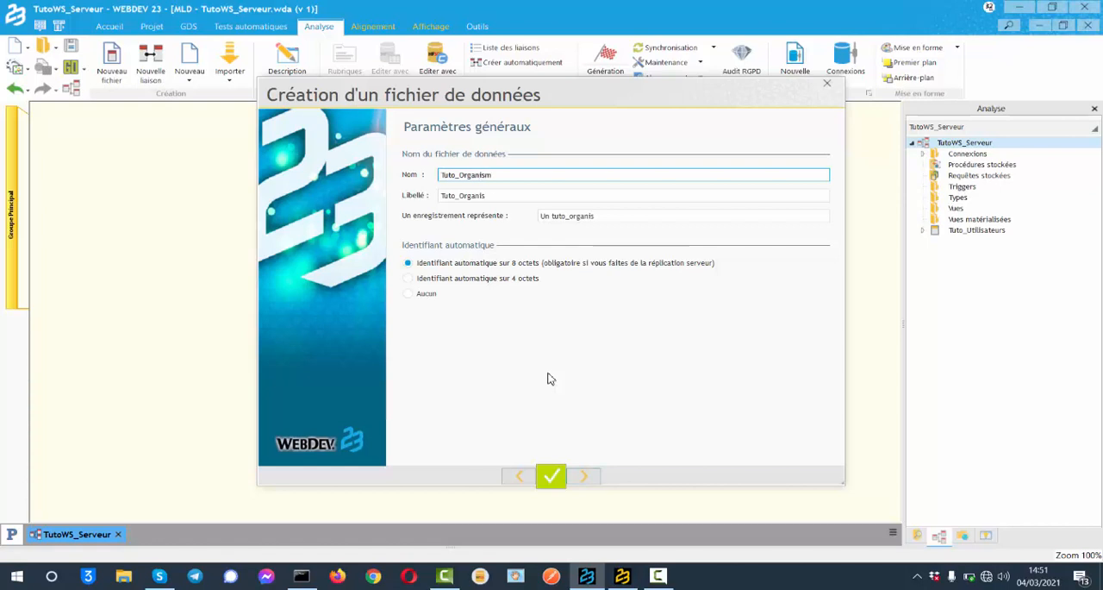
click(590, 479)
click(589, 479)
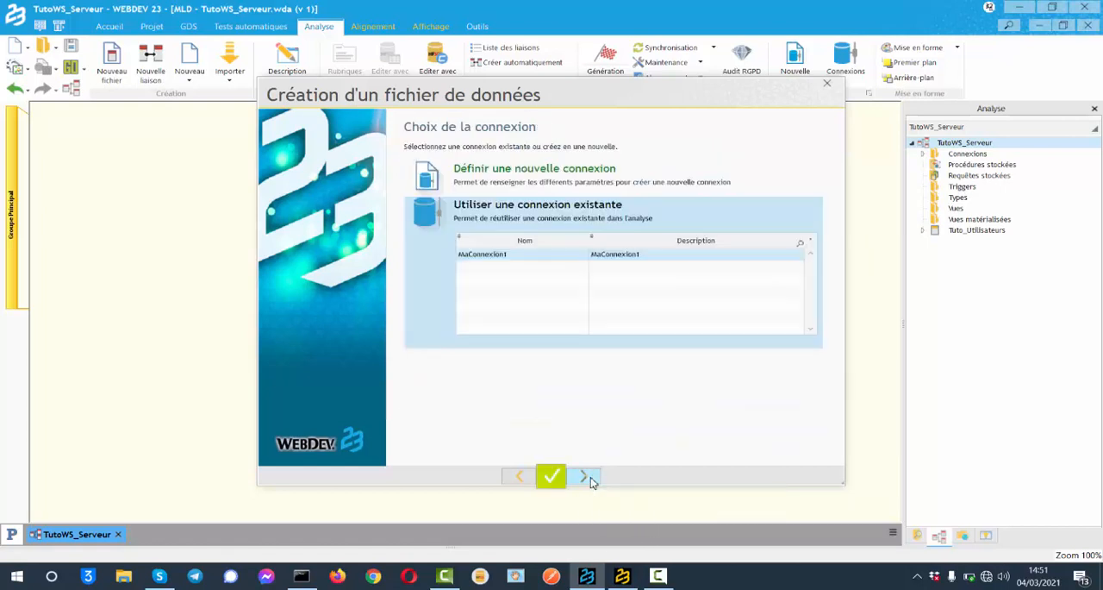
click(591, 479)
click(592, 479)
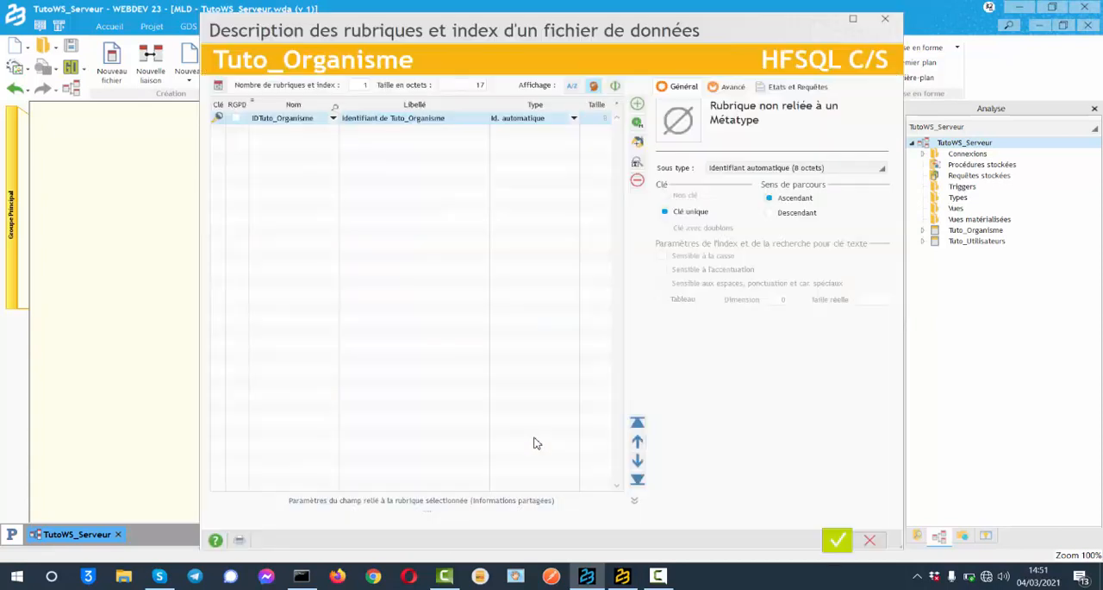
Step: Add a text item NomOrganisme of size 50 to Tuto_Organisme as a key with duplicates and validate the item description
click(288, 131)
click(288, 134)
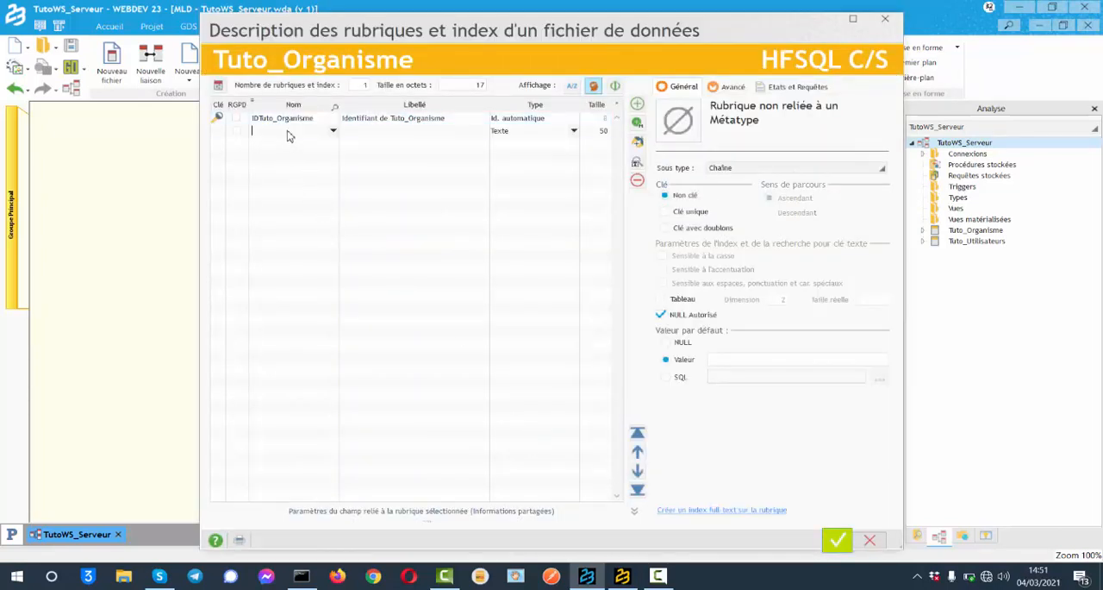
text(NomOrganisme)
click(282, 148)
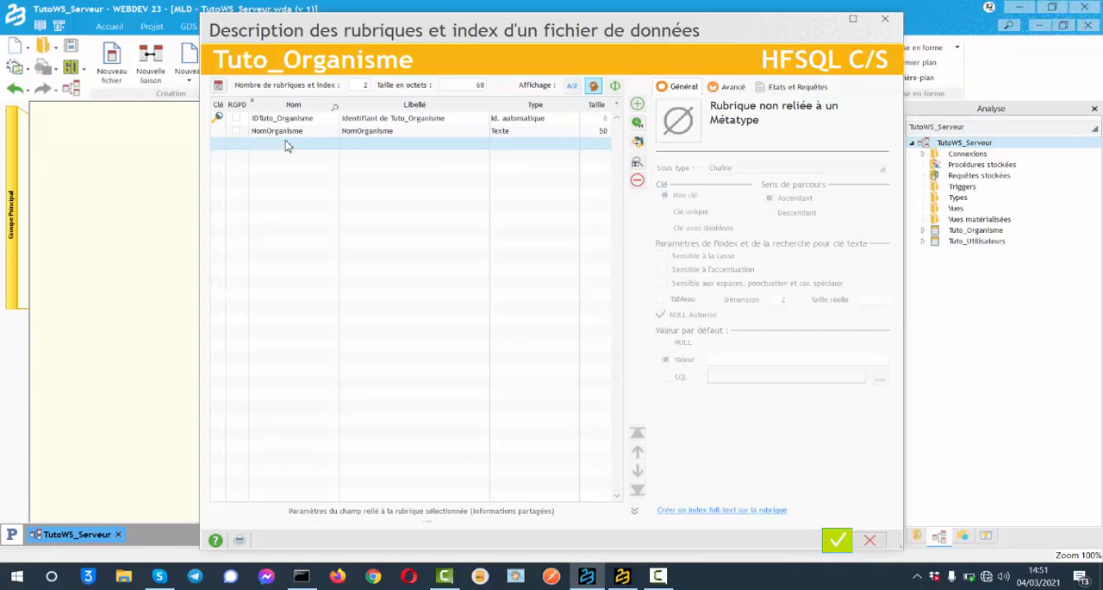
click(401, 139)
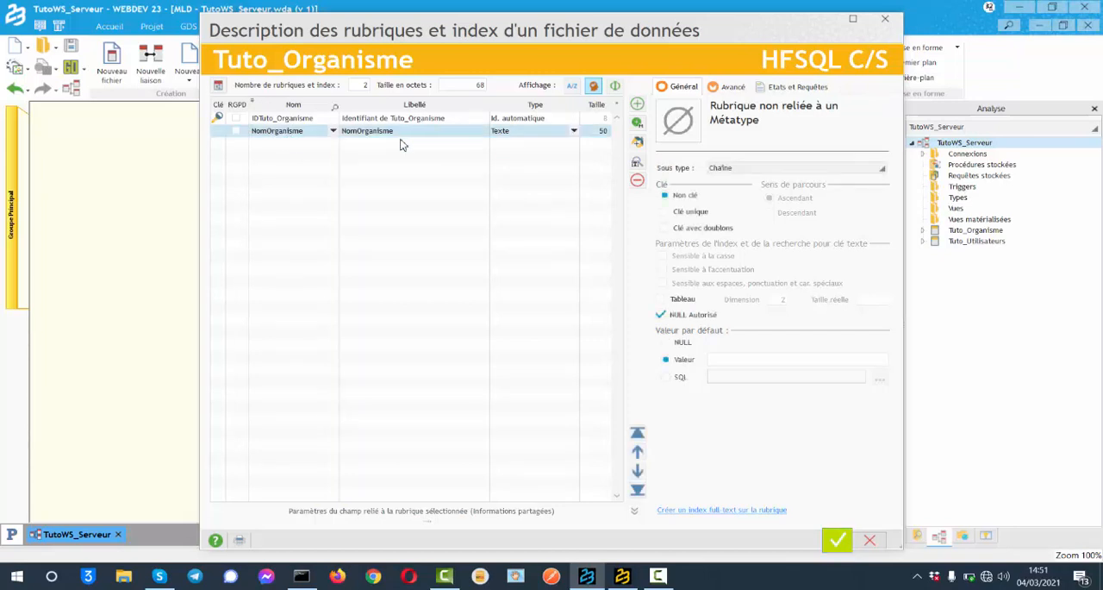
click(687, 229)
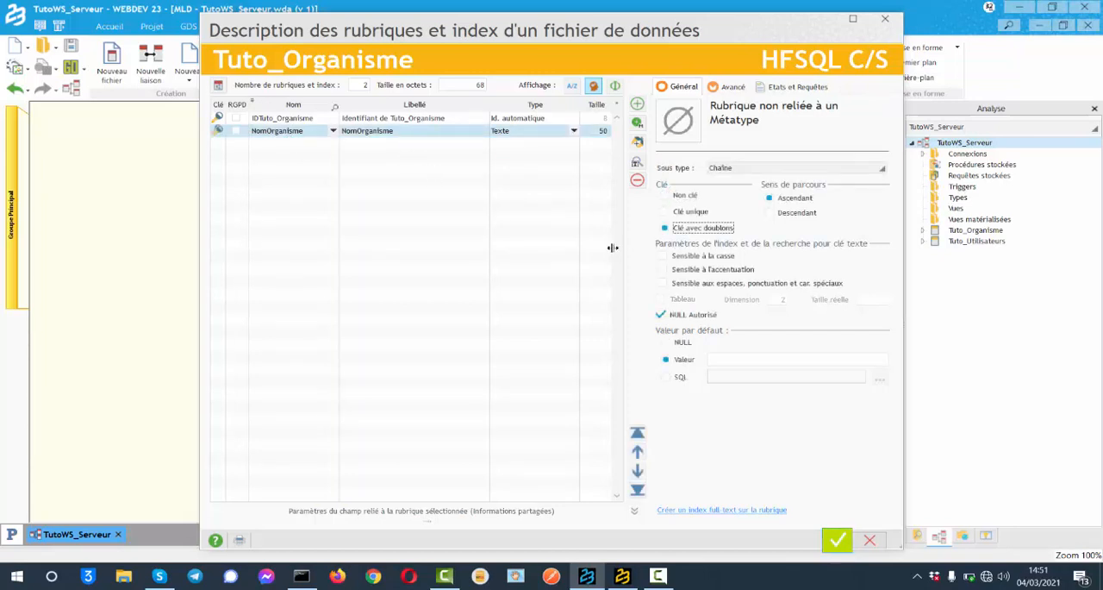
click(833, 540)
Step: Place Tuto_Organisme to the left of Tuto_Utilisateurs in the diagram and draw a link from it to Tuto_Utilisateurs
drag(587, 283, 129, 190)
click(288, 167)
click(308, 167)
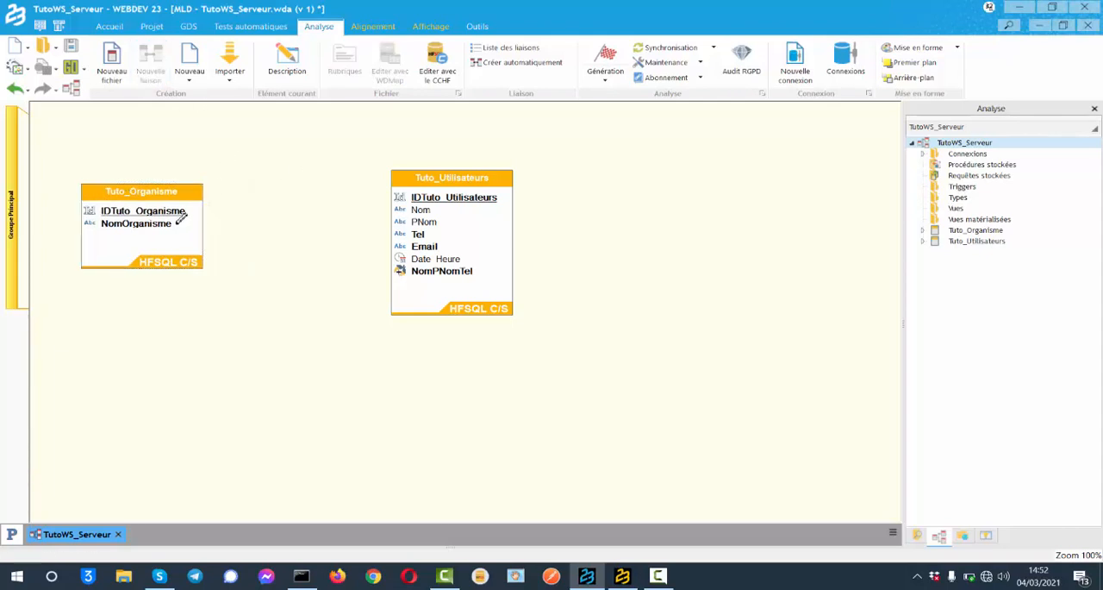
drag(181, 220, 460, 257)
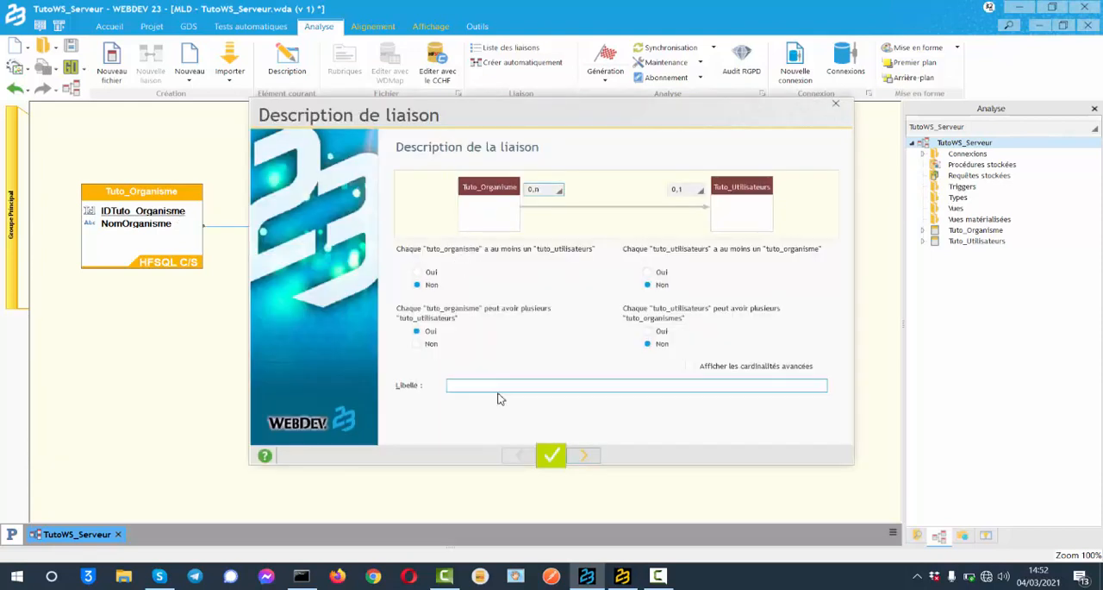
Step: Label the link "Apparten" and keep the 0,n and 0,1 cardinalities
click(523, 387)
text(Appartenir à un organisme)
click(585, 456)
click(586, 456)
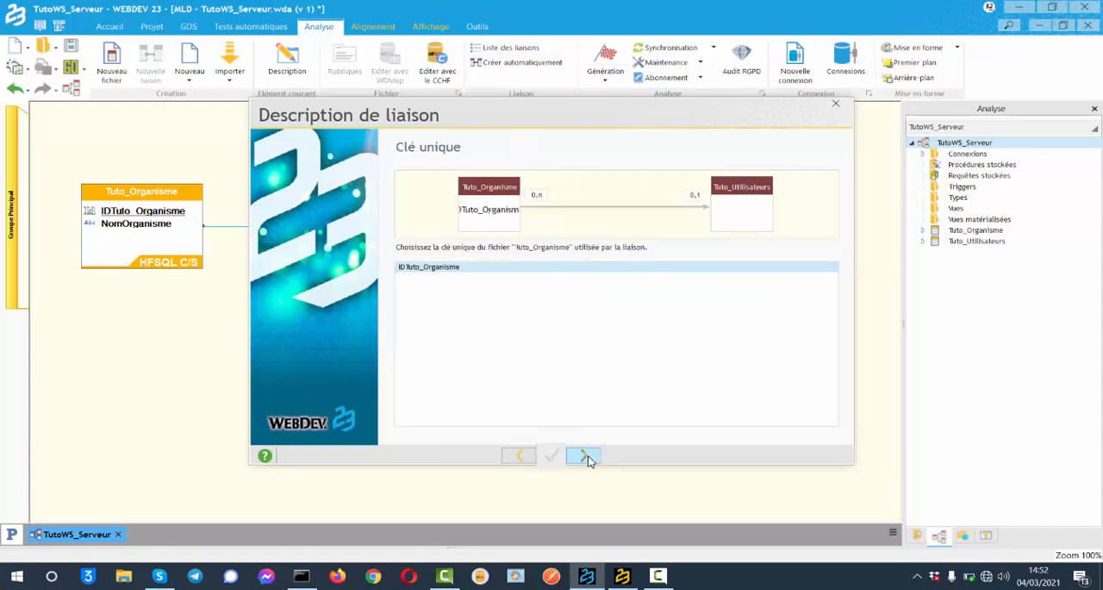
Step: Use IDTuto_Organisme as the link's unique key and keep the rule forbidding deletion of a tuto_organisme that has at least one tuto_utilisateurs
click(586, 456)
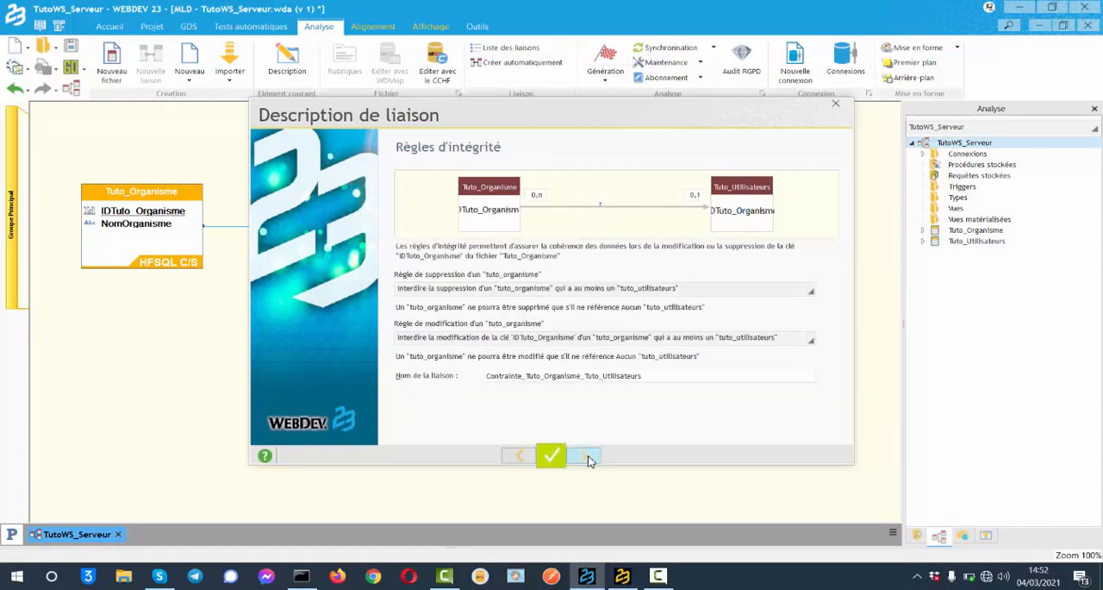
click(621, 291)
click(630, 363)
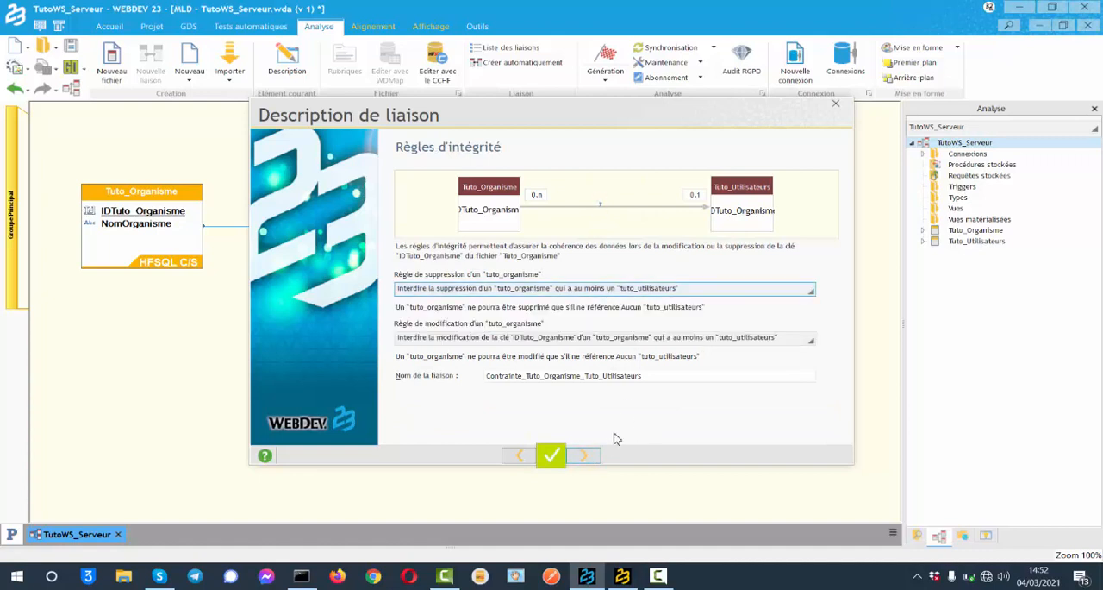